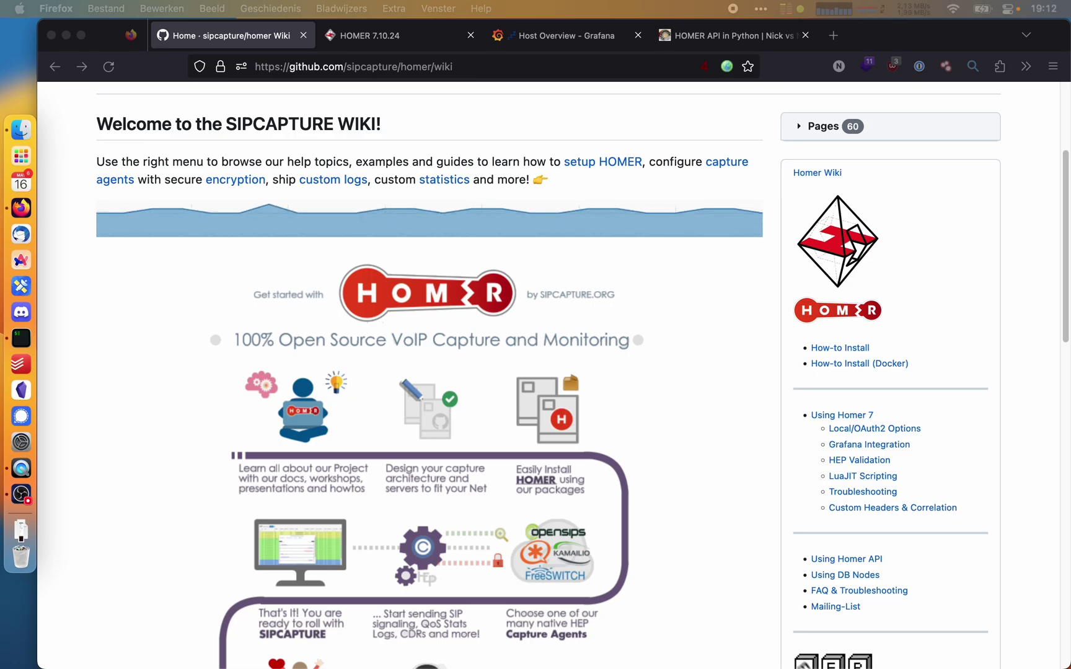
- Scroll the SIPCAPTURE wiki to the HEP/EEP Agent Examples list, then switch to HOMER
click(176, 293)
scroll(179, 292, down, 10)
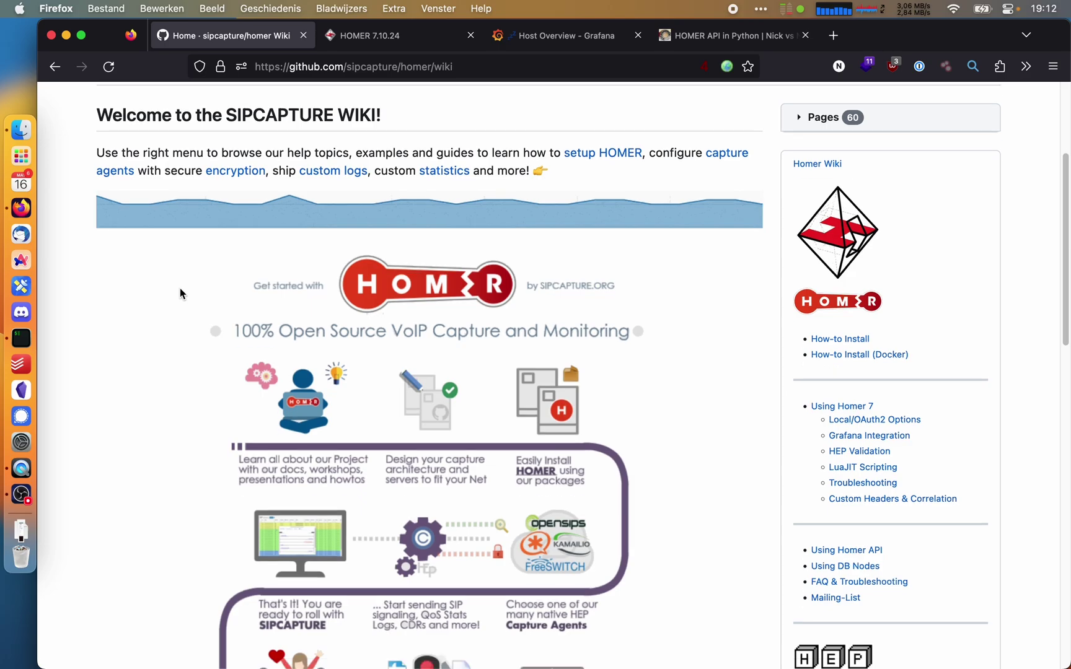
scroll(413, 309, up, 5)
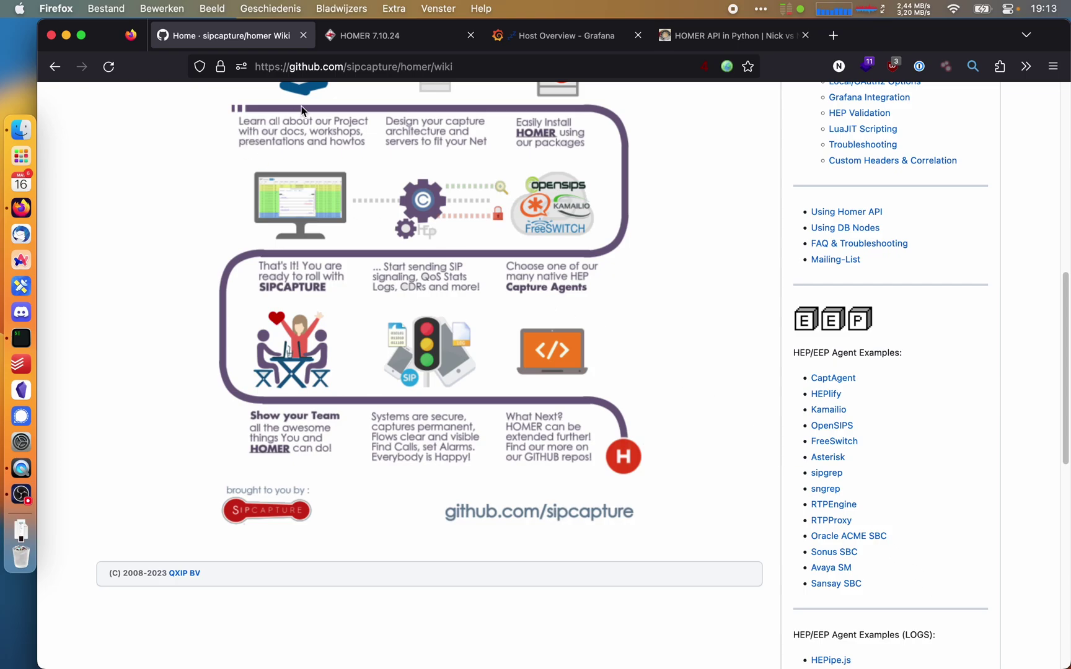
click(384, 35)
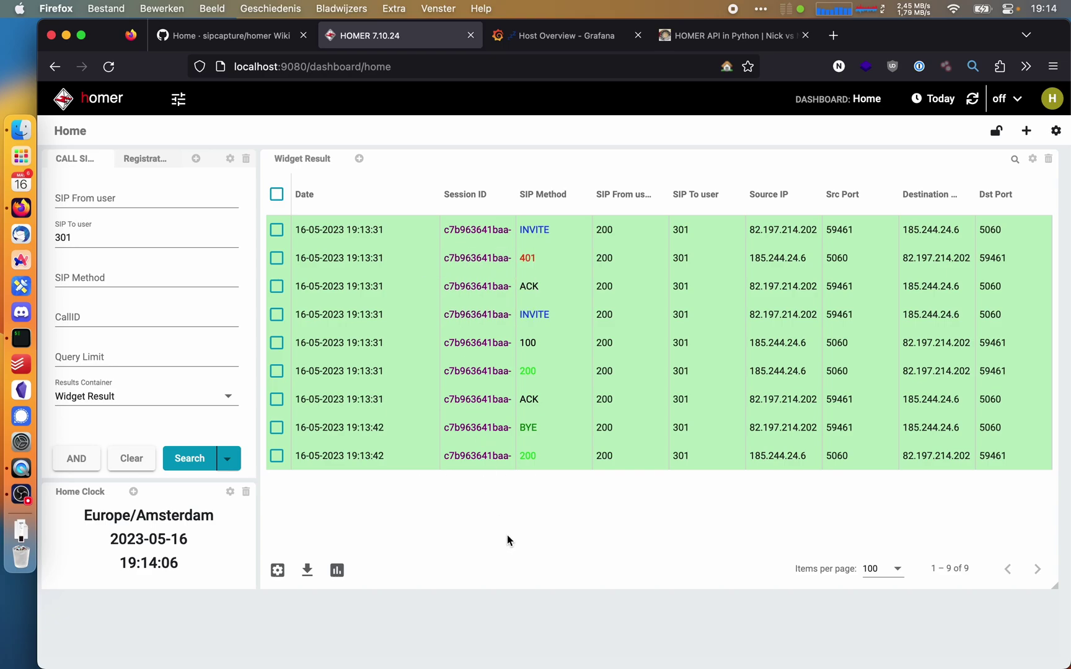
- Select the 301 value in the SIP To user and SIP From user search fields
click(73, 238)
double_click(66, 237)
click(68, 208)
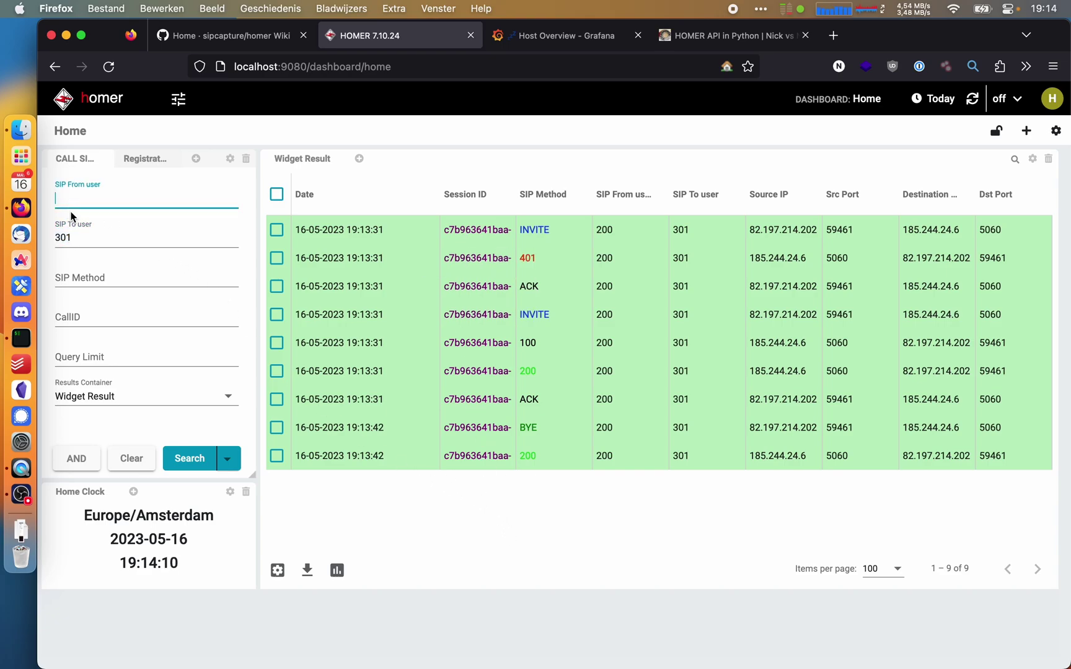
double_click(69, 238)
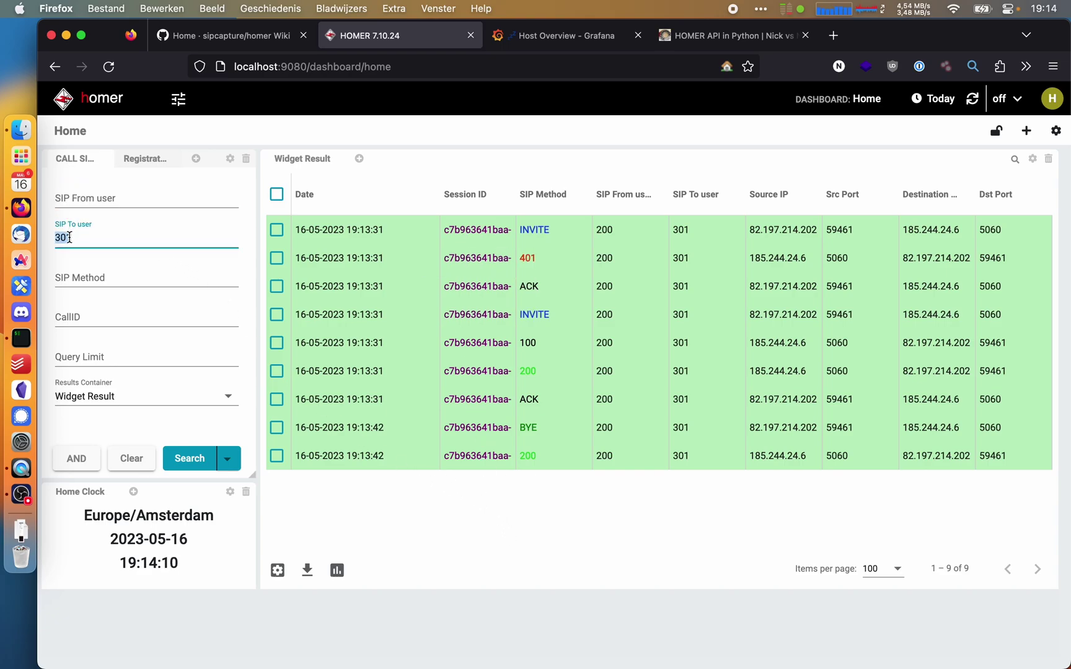
click(80, 199)
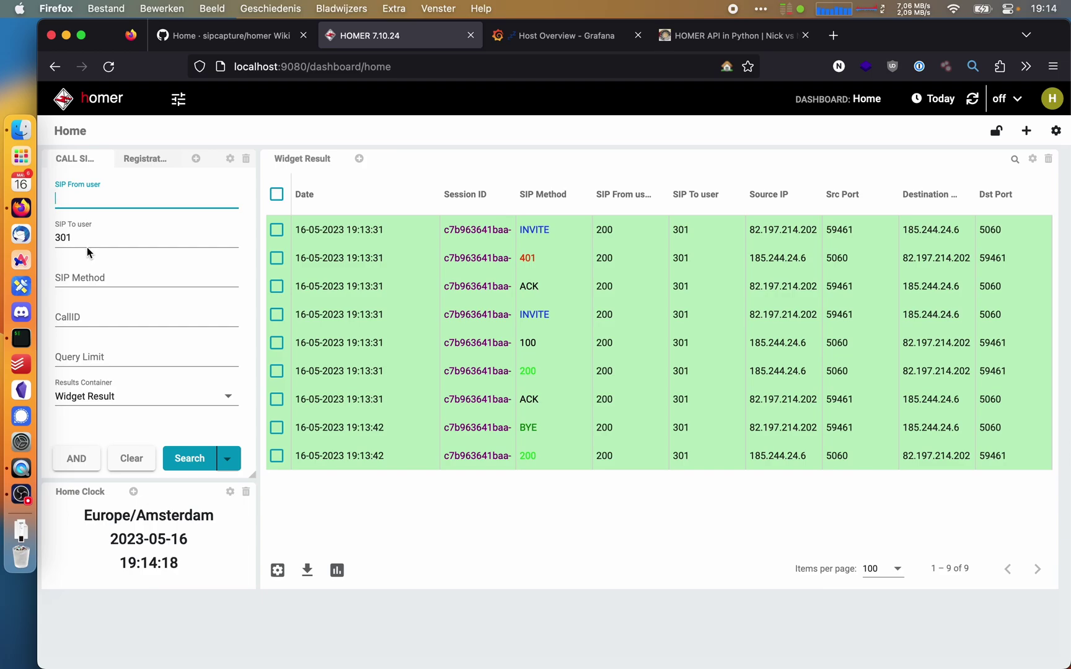
double_click(89, 242)
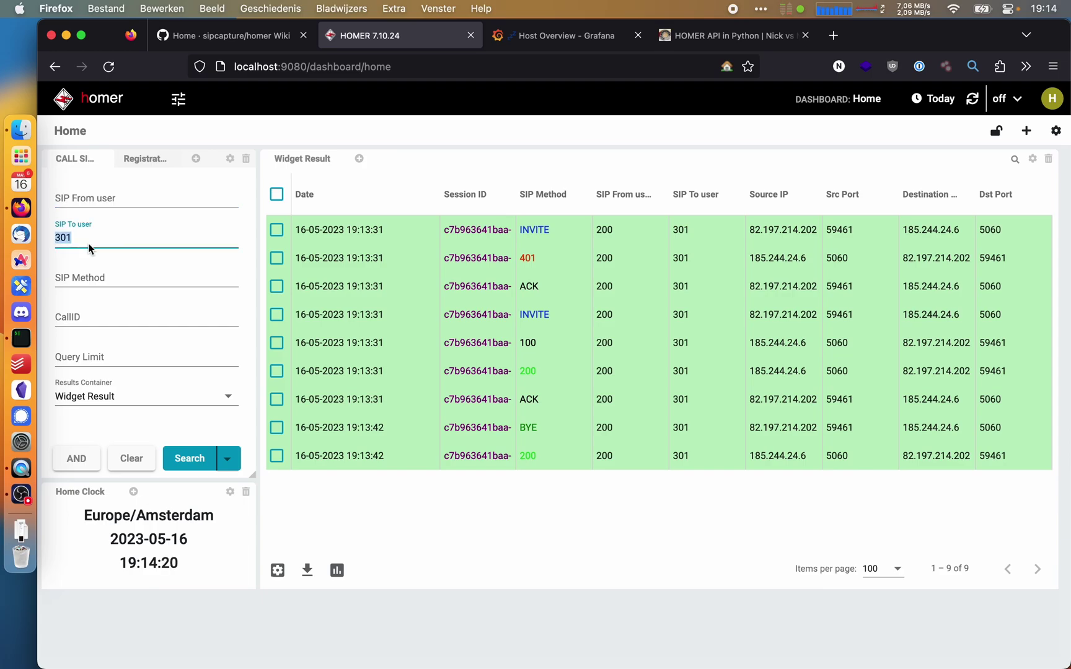
- Look over the SIP Method choices and CallID field, leaving both unset
click(156, 275)
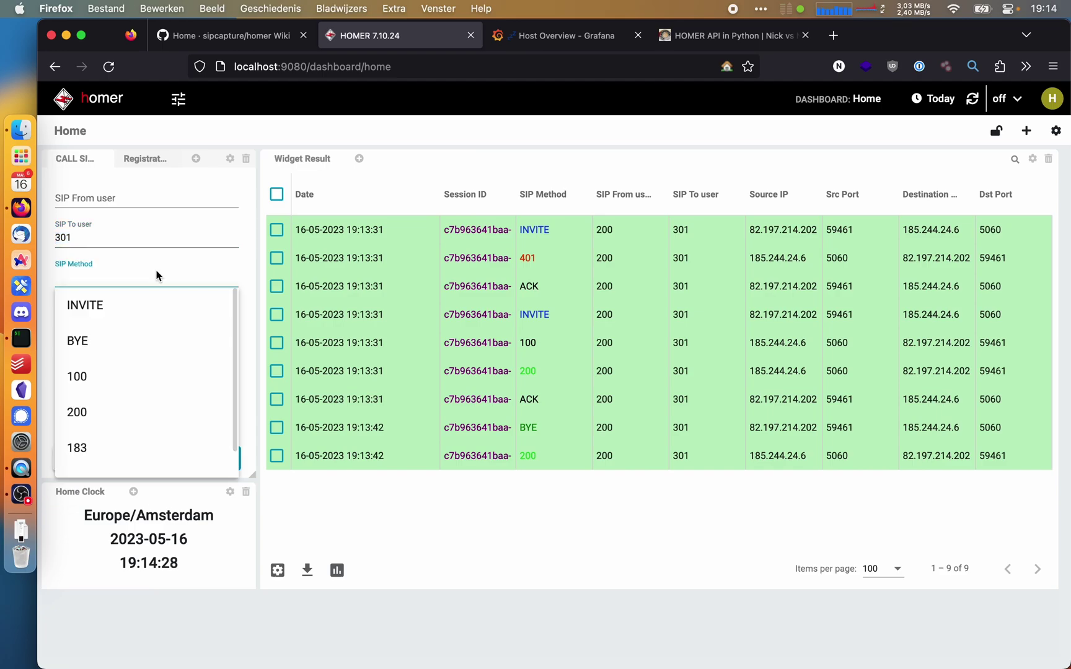
click(139, 260)
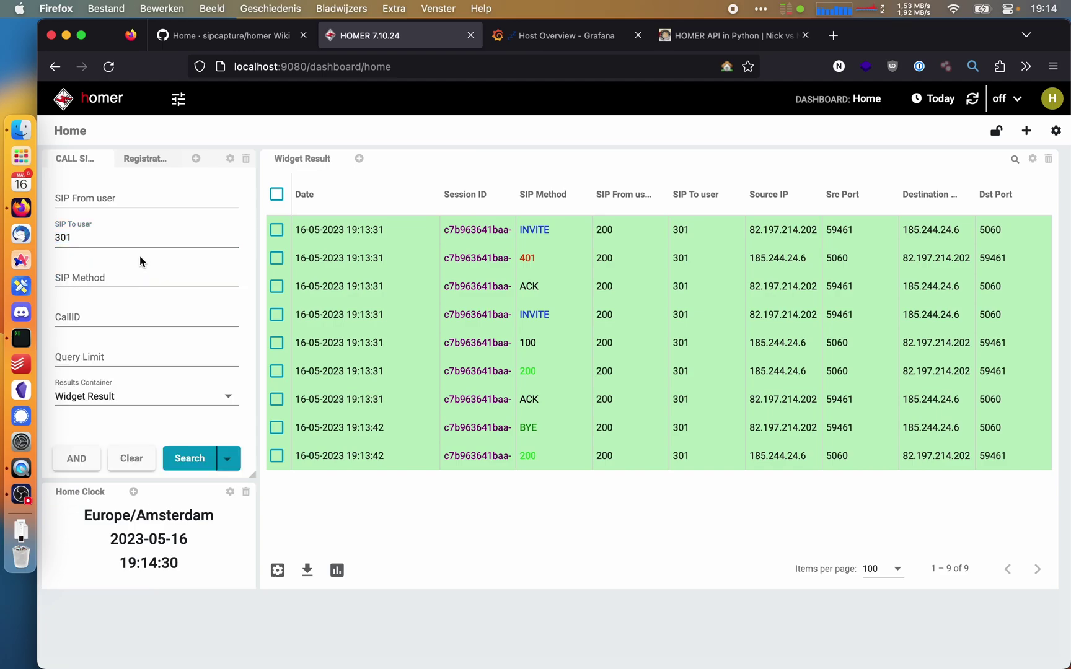
click(112, 278)
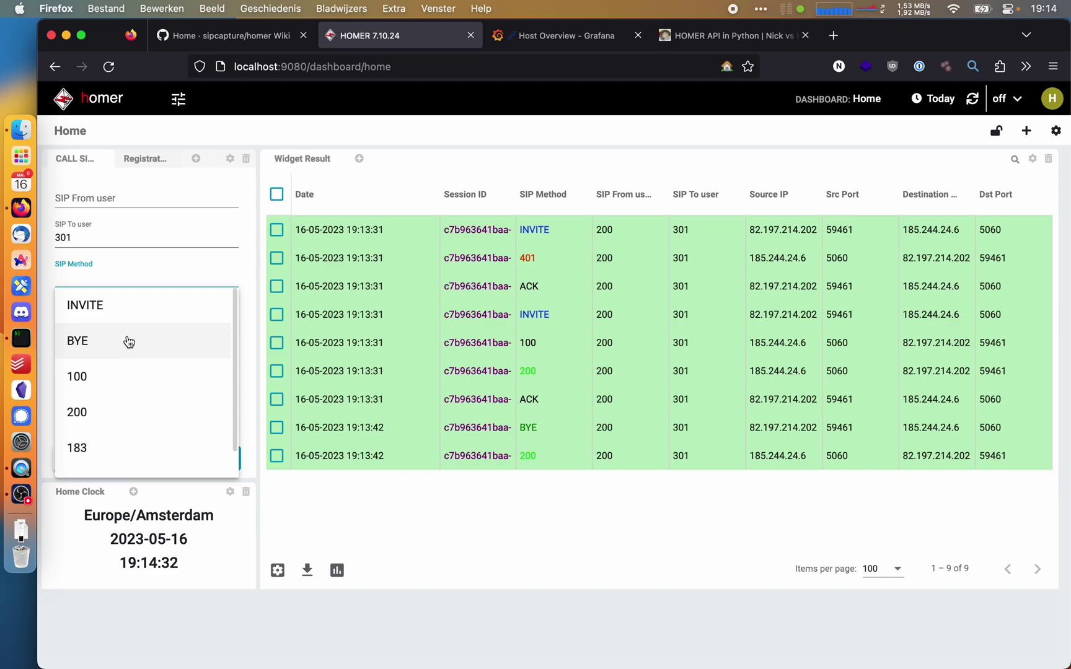
click(279, 526)
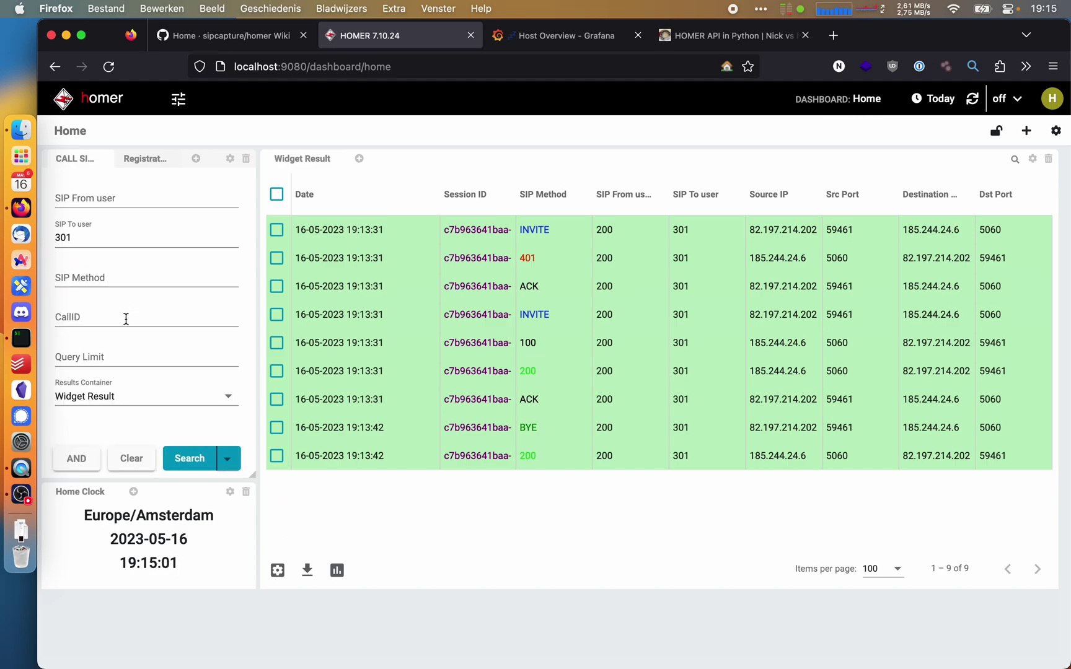
click(128, 316)
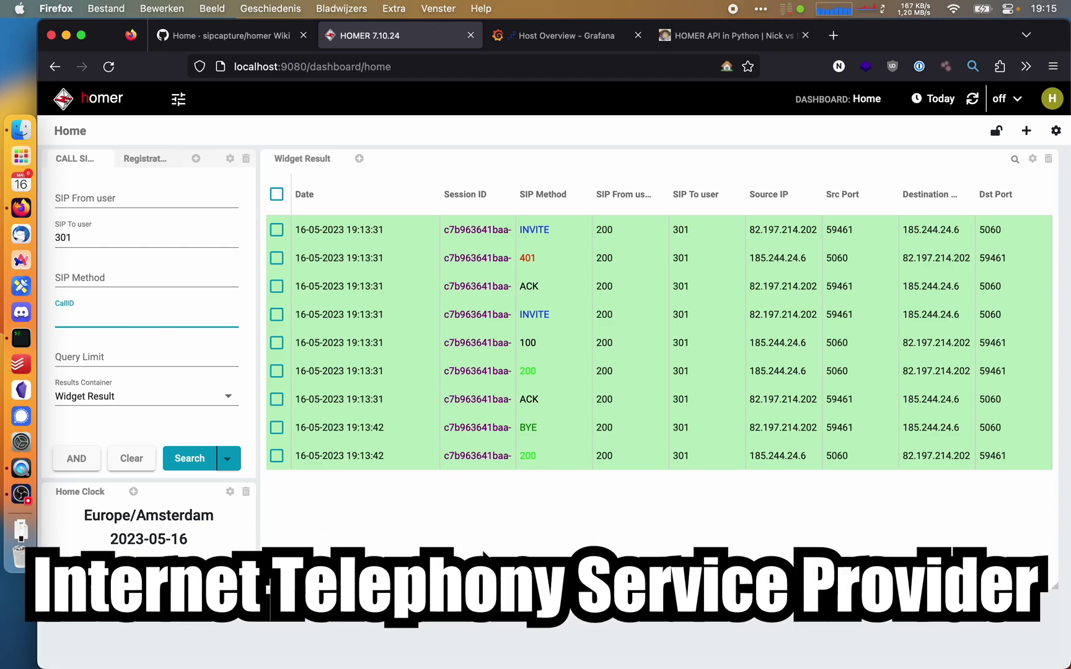
click(449, 531)
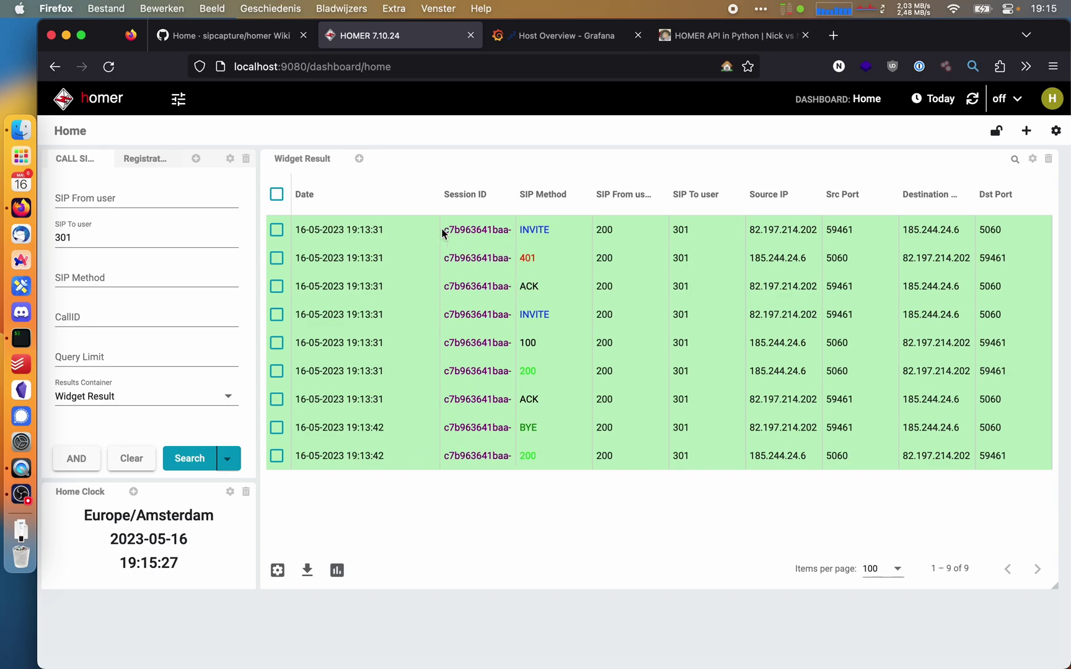
- Open call c7b963641baa-rwq6pw8ob7sh's details, enlarge the window and scroll its Flow ladder
click(469, 231)
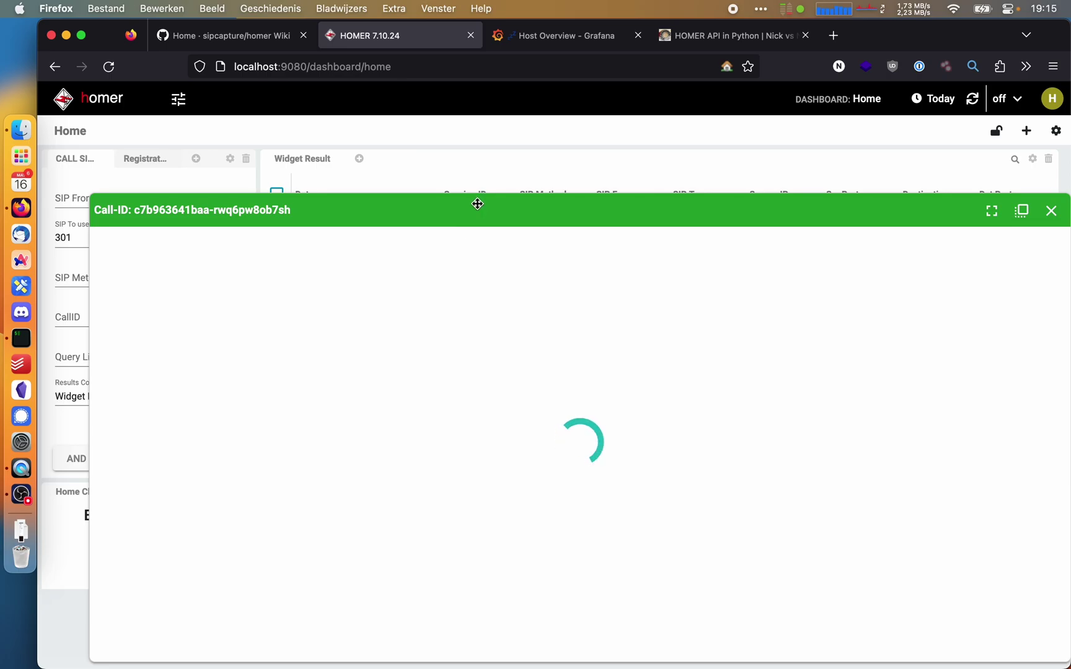
drag(474, 209, 447, 139)
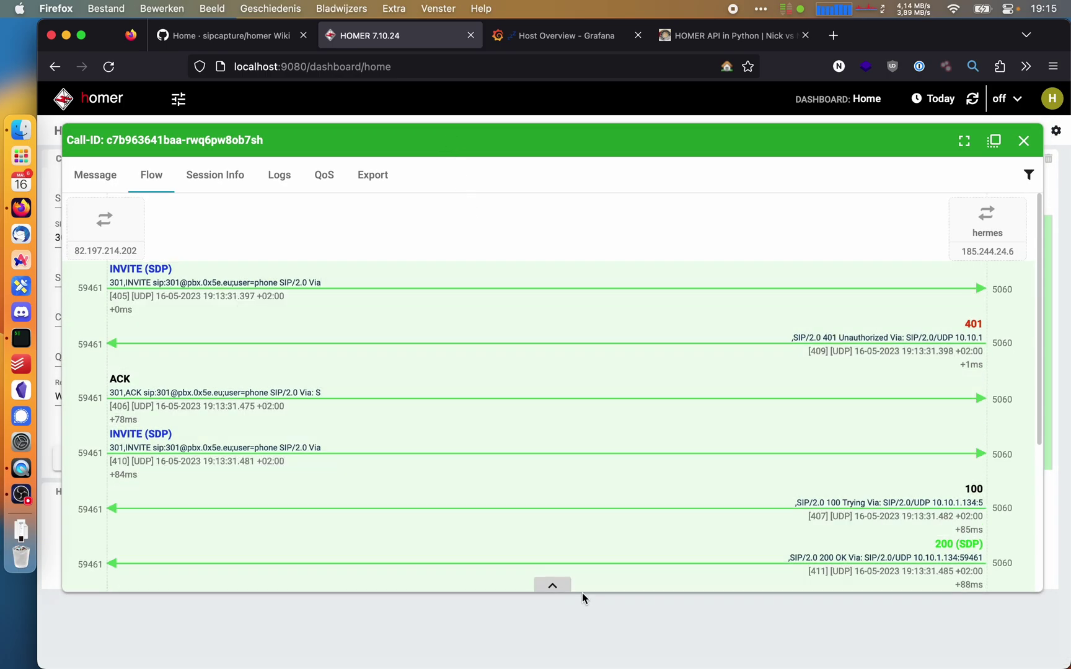
drag(581, 591, 581, 641)
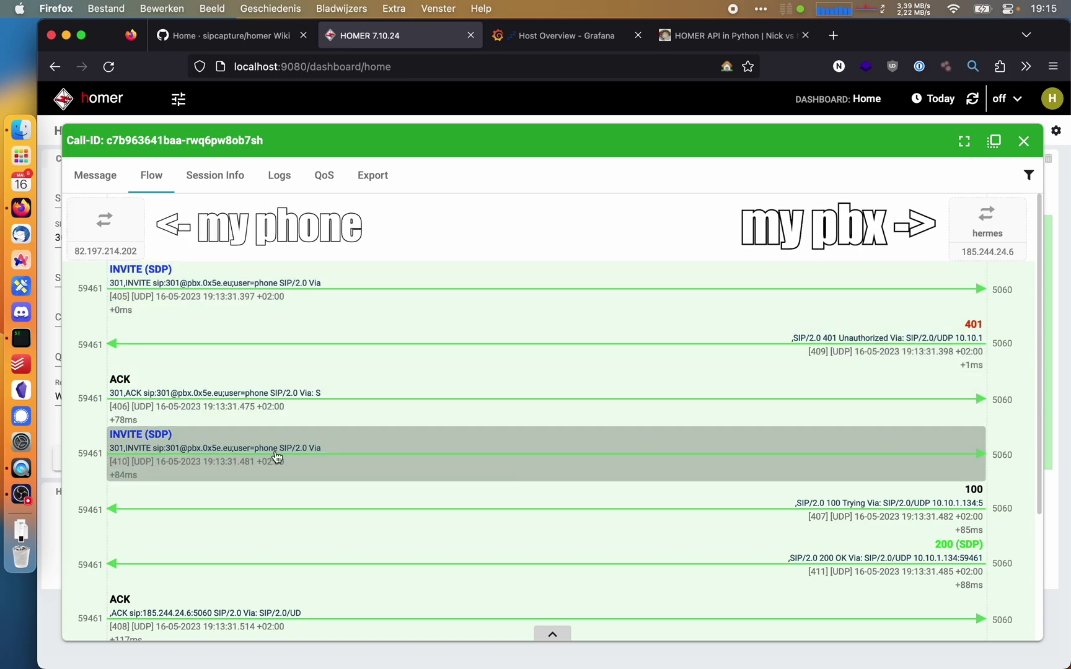
scroll(285, 464, down, 3)
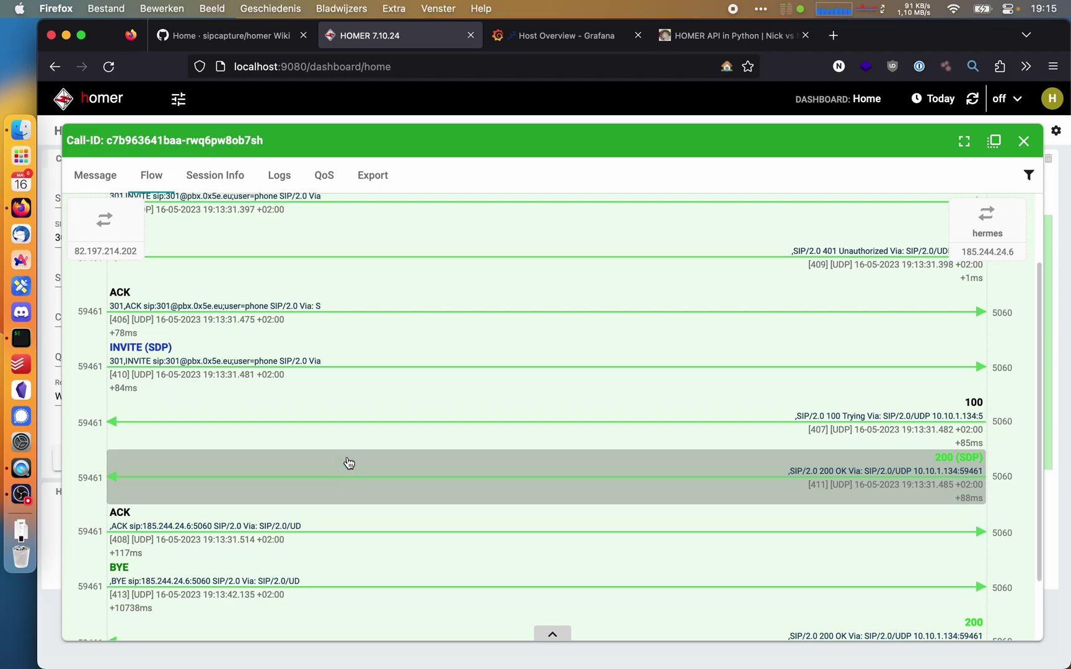
mouse_move(988, 231)
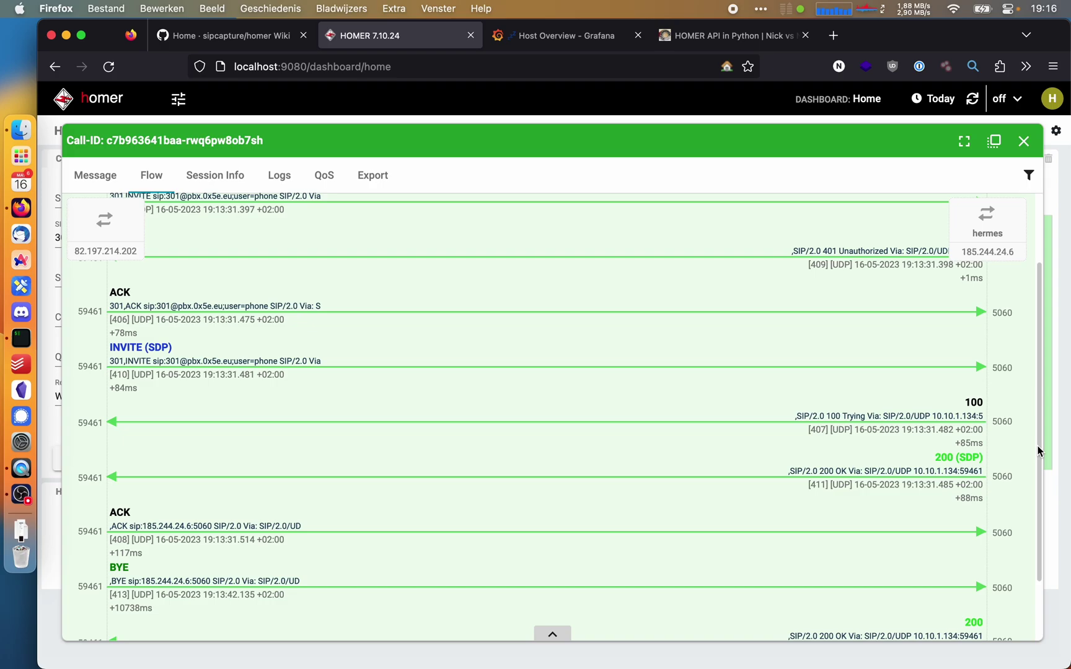
scroll(812, 375, down, 3)
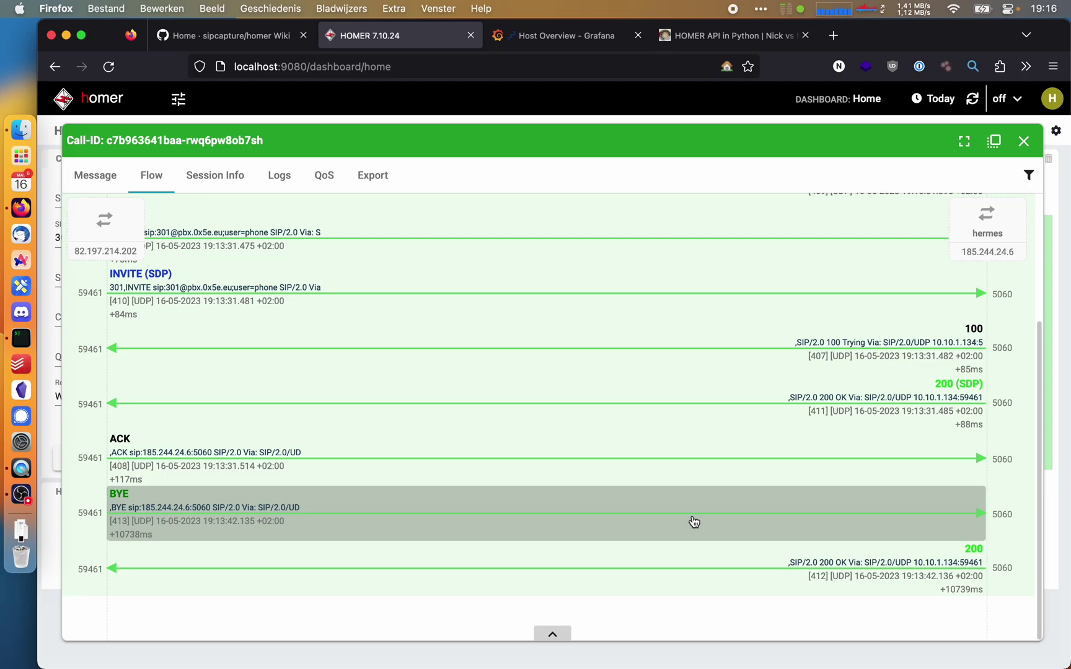
scroll(694, 522, up, 5)
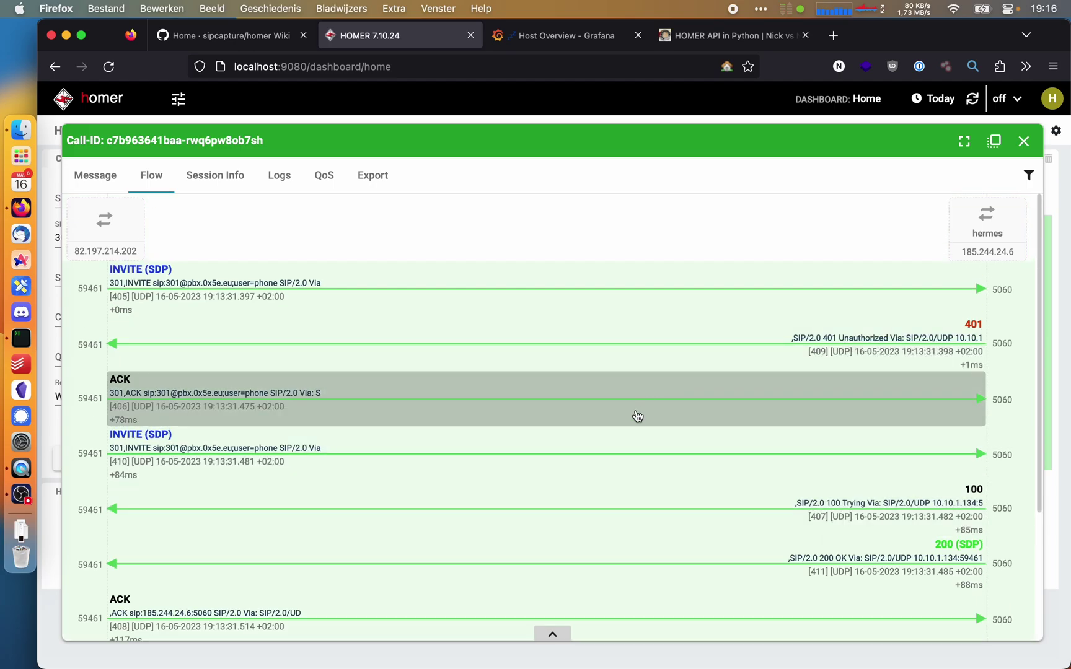
- Open the 200 (SDP) message ID 411 and enlarge its window to show the whole SDP body
click(609, 570)
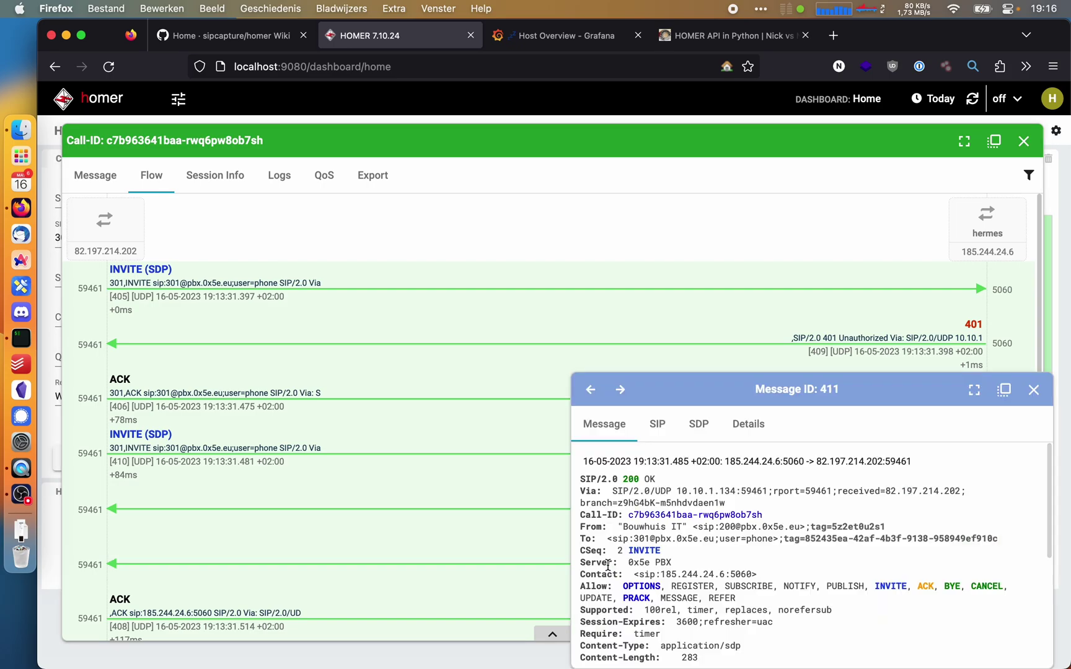
drag(707, 384, 552, 313)
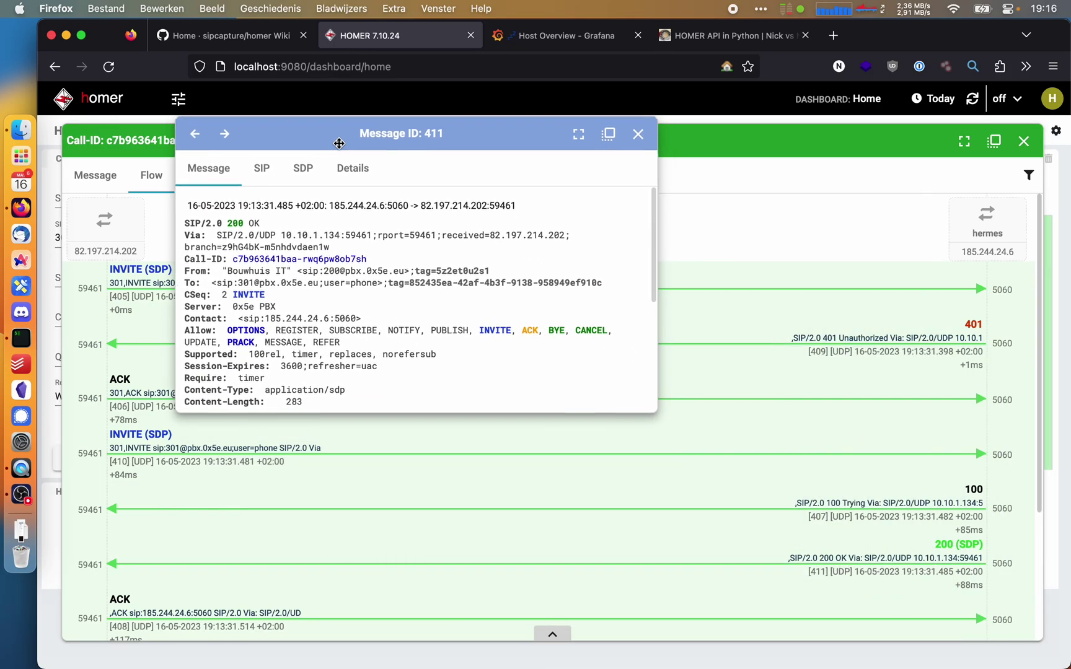
drag(655, 411, 902, 627)
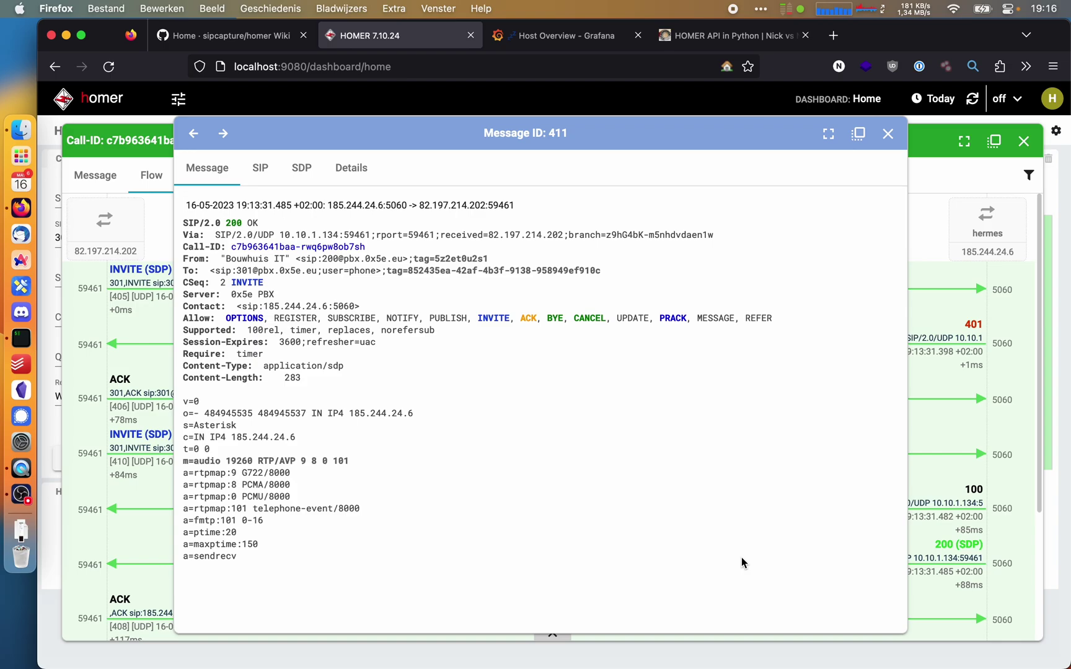
- Highlight the SDP connection and codec lines and the From header, then close message 411
drag(355, 586, 181, 406)
click(181, 406)
drag(184, 259, 296, 260)
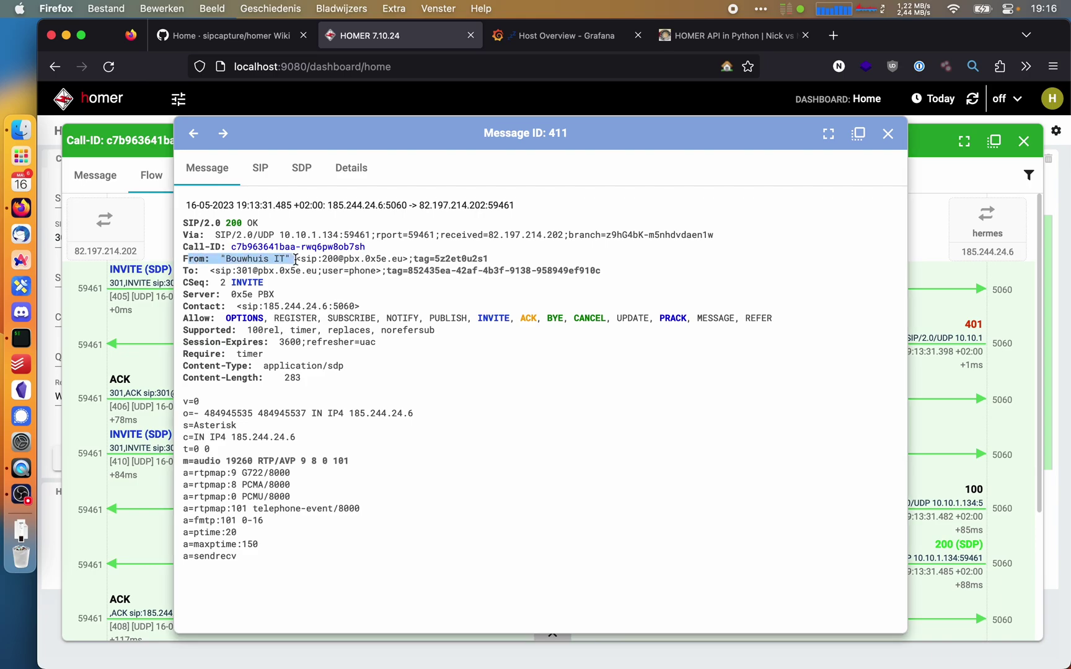
click(296, 259)
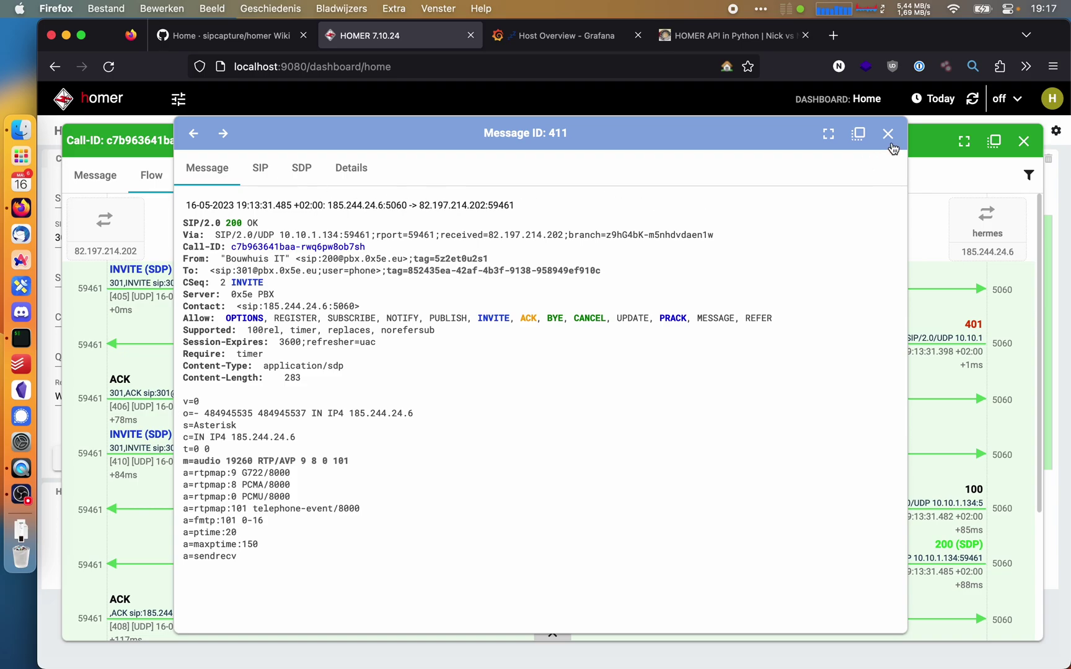
click(890, 134)
- Show the Session Info: duration 00:00:11, status Finished, last bad reply 401
click(205, 176)
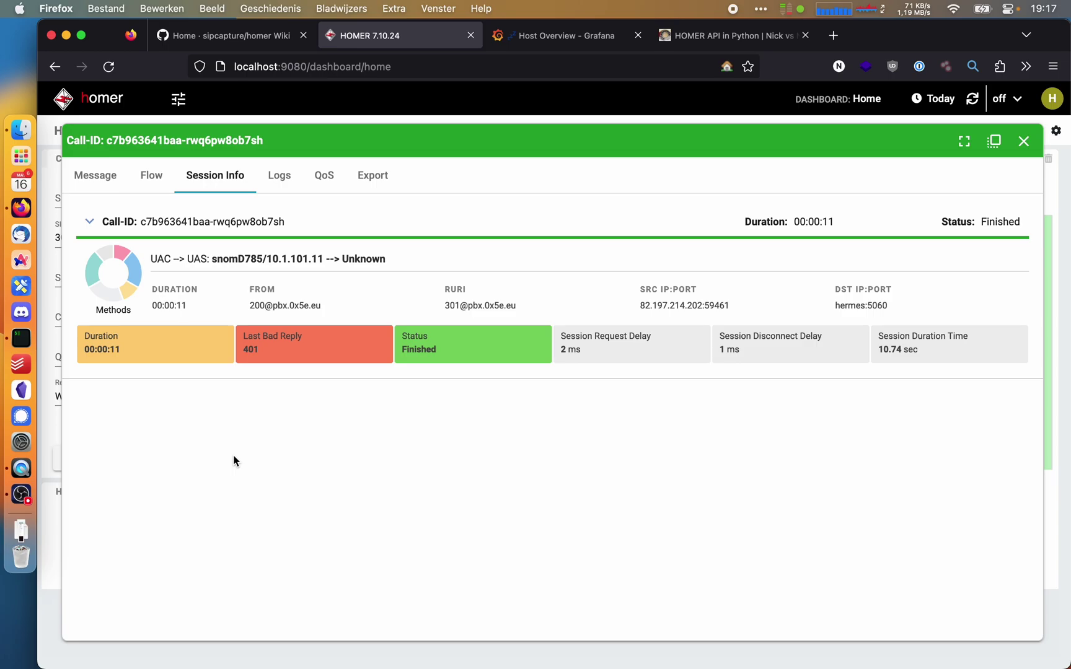
click(328, 181)
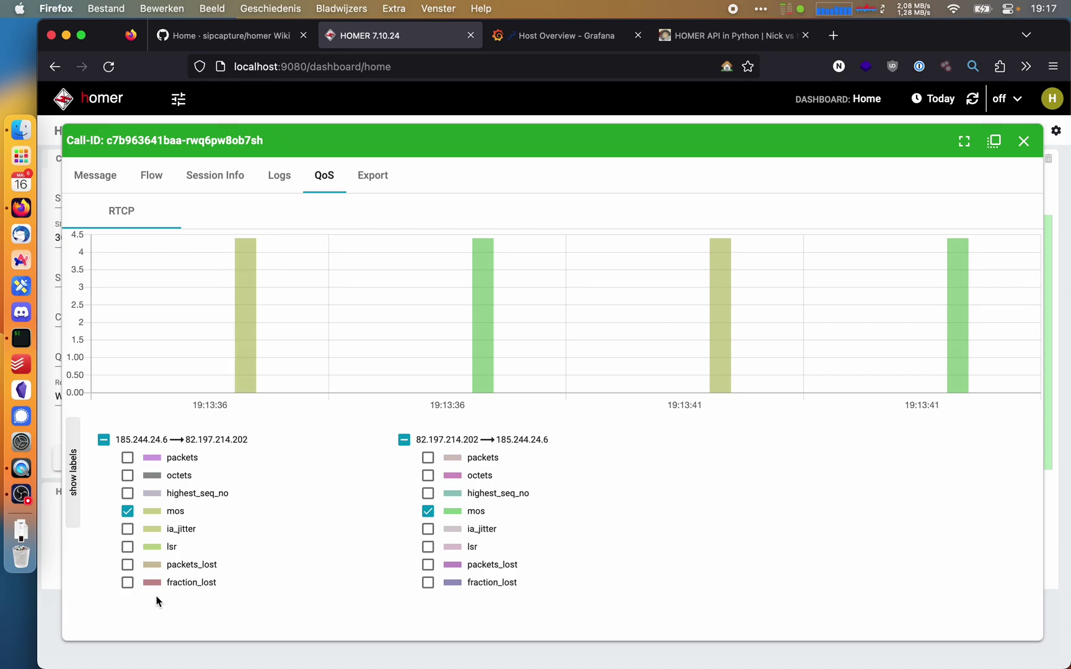
- Add the first direction's ia_jitter and octets series to the RTCP QoS chart
click(127, 529)
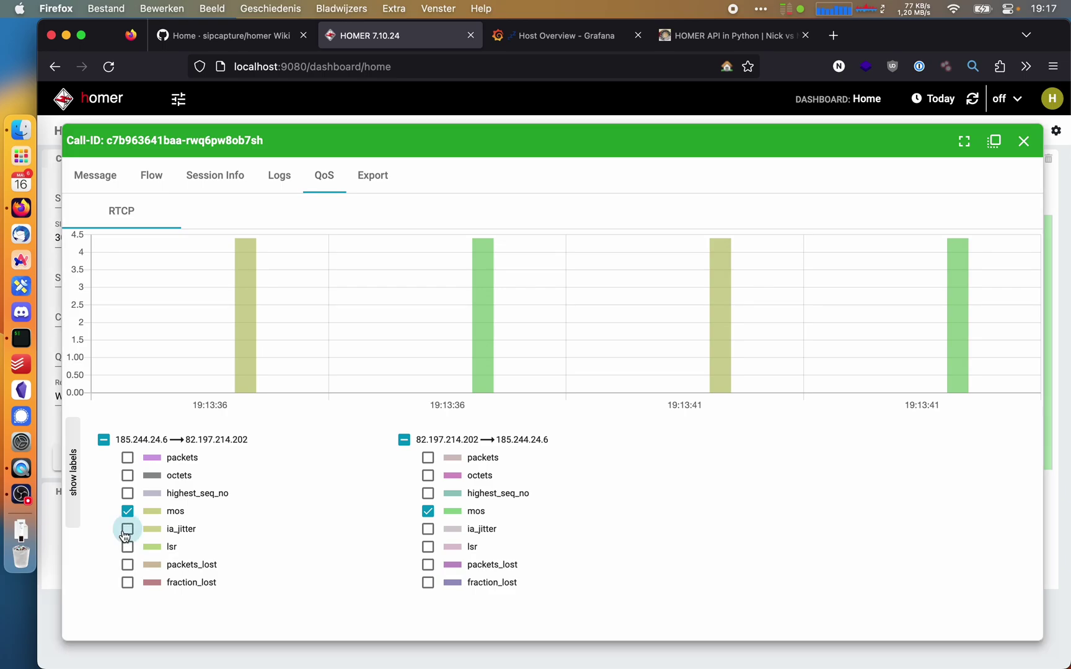
click(127, 475)
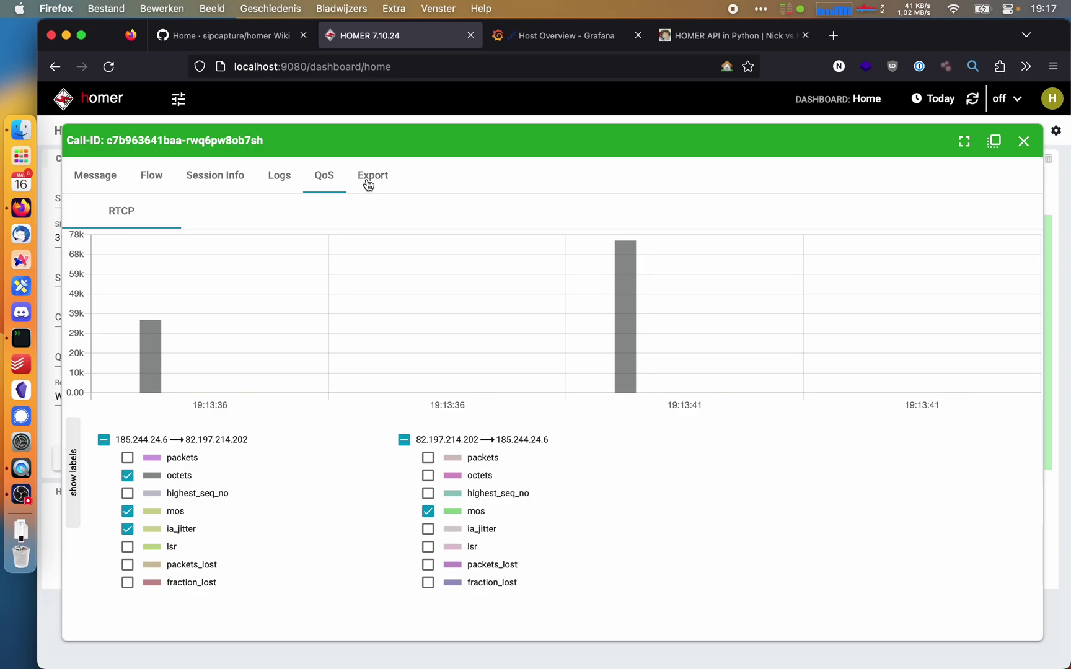
click(368, 181)
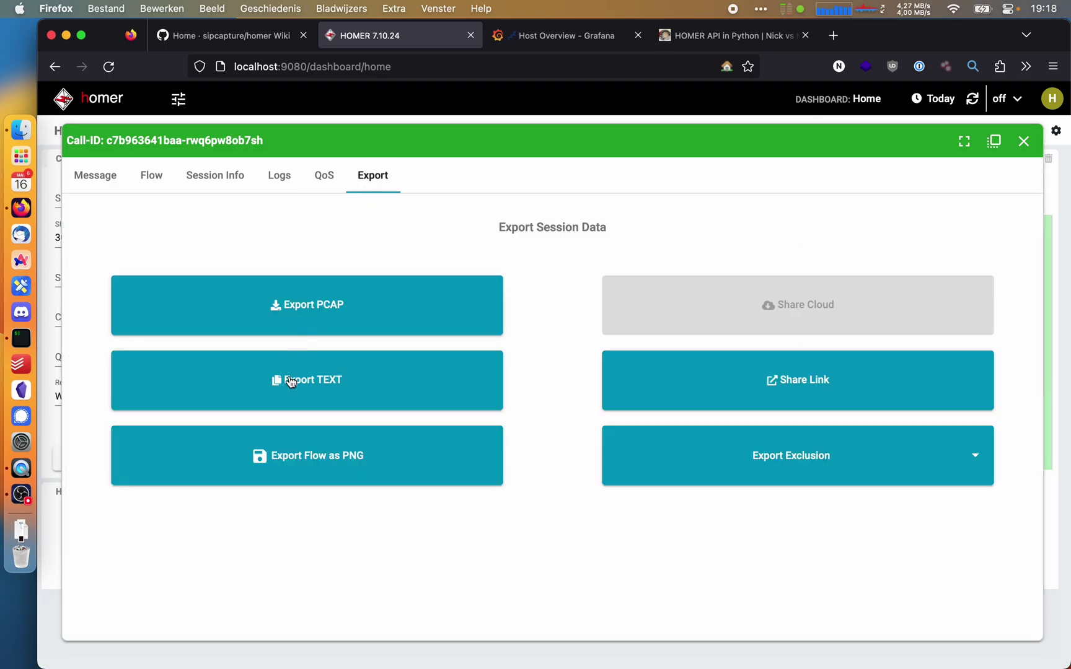
- Export the call flow as c7b963641baa-rwq6pw8ob7sh.png and open the downloaded image
click(241, 450)
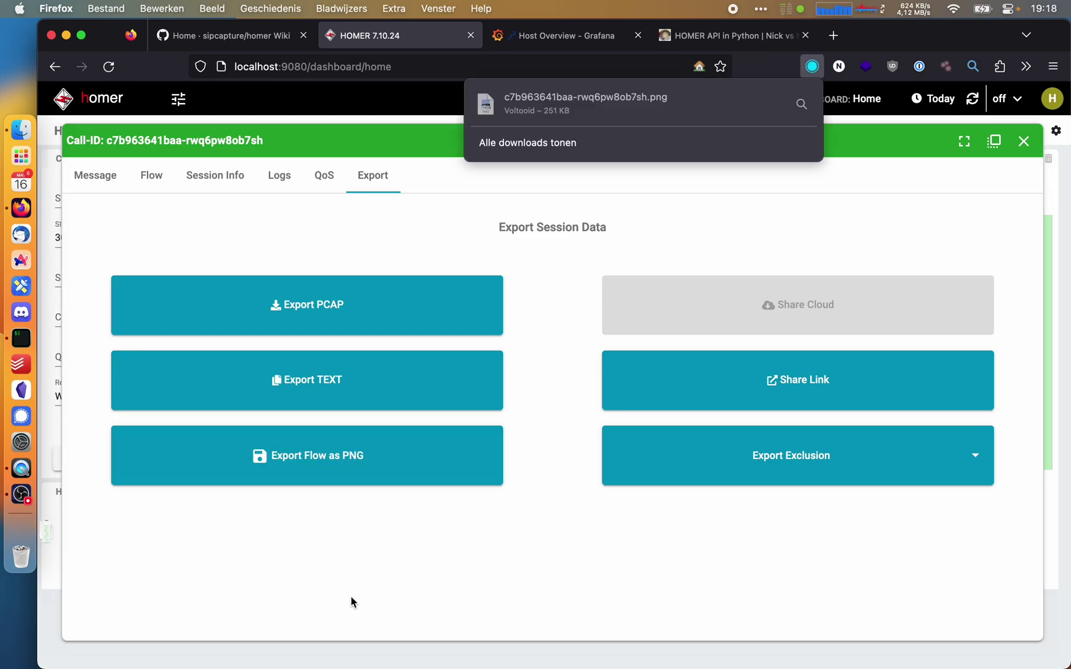
click(629, 103)
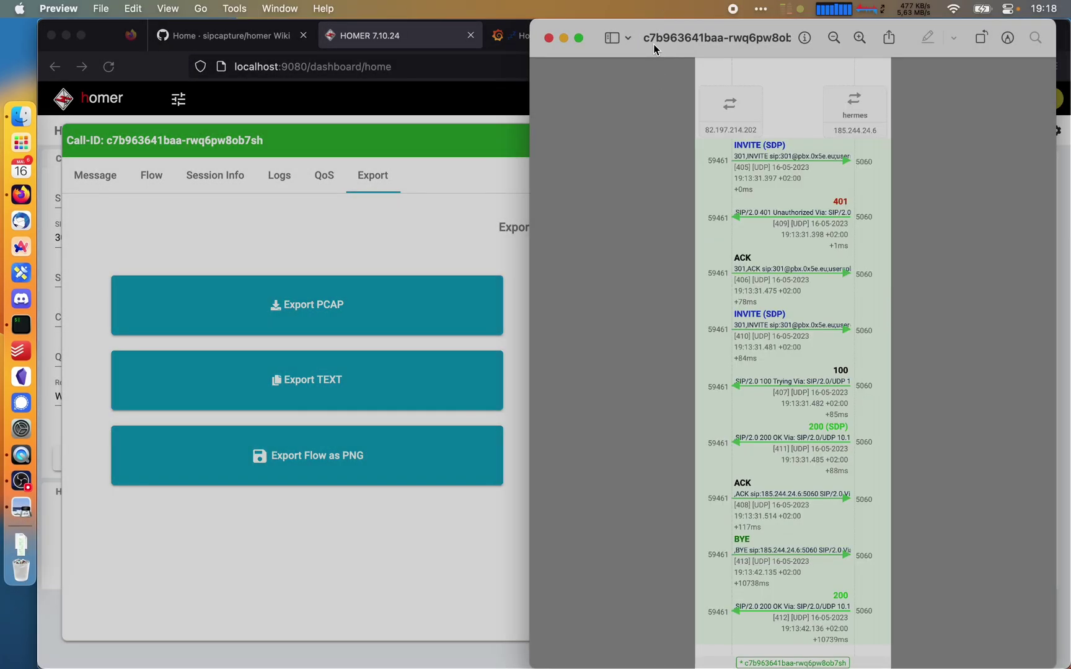
- Maximise the flow image in Preview, close it, and export the call's messages as text
double_click(653, 45)
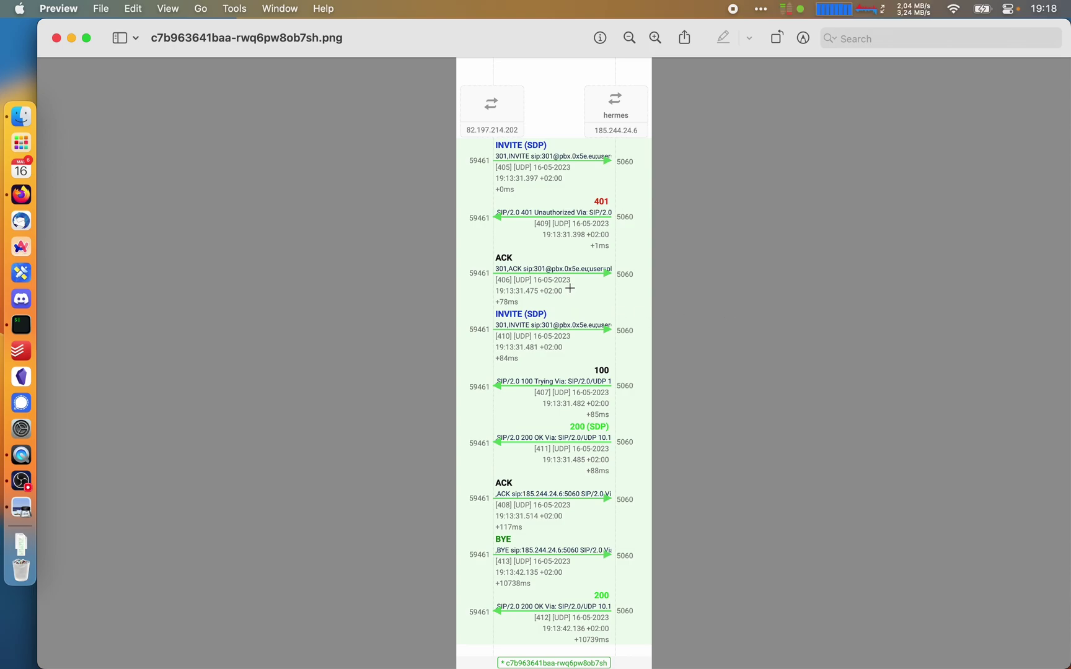
click(56, 38)
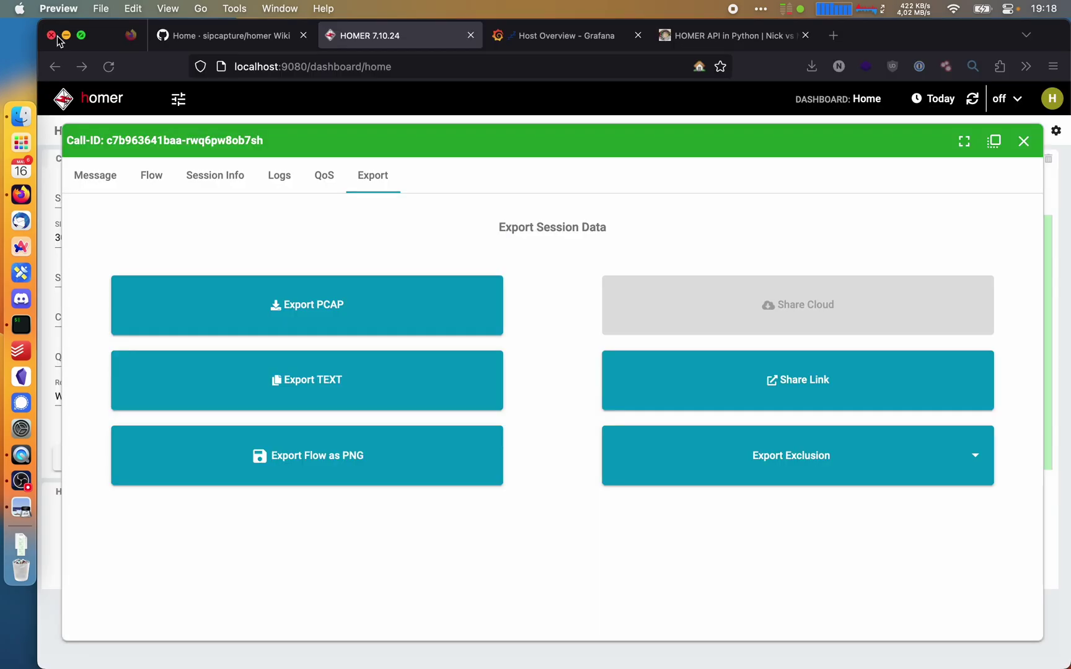
click(273, 383)
click(270, 385)
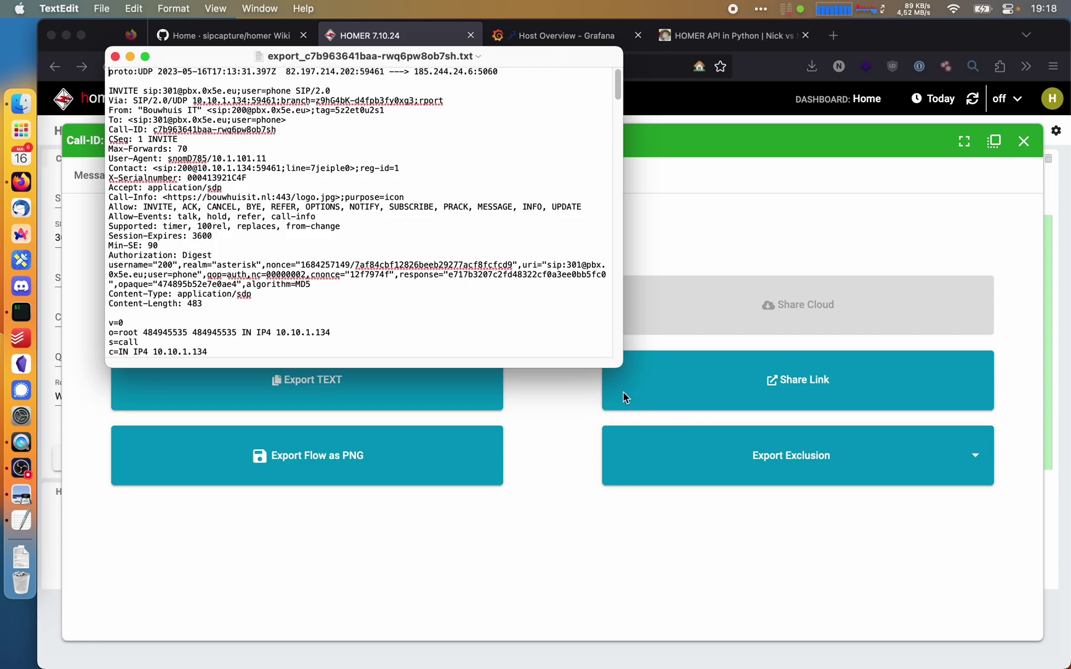
- Enlarge the TextEdit window and scroll through export_c7b963641baa-rwq6pw8ob7sh.txt
drag(621, 367, 830, 519)
scroll(613, 346, down, 15)
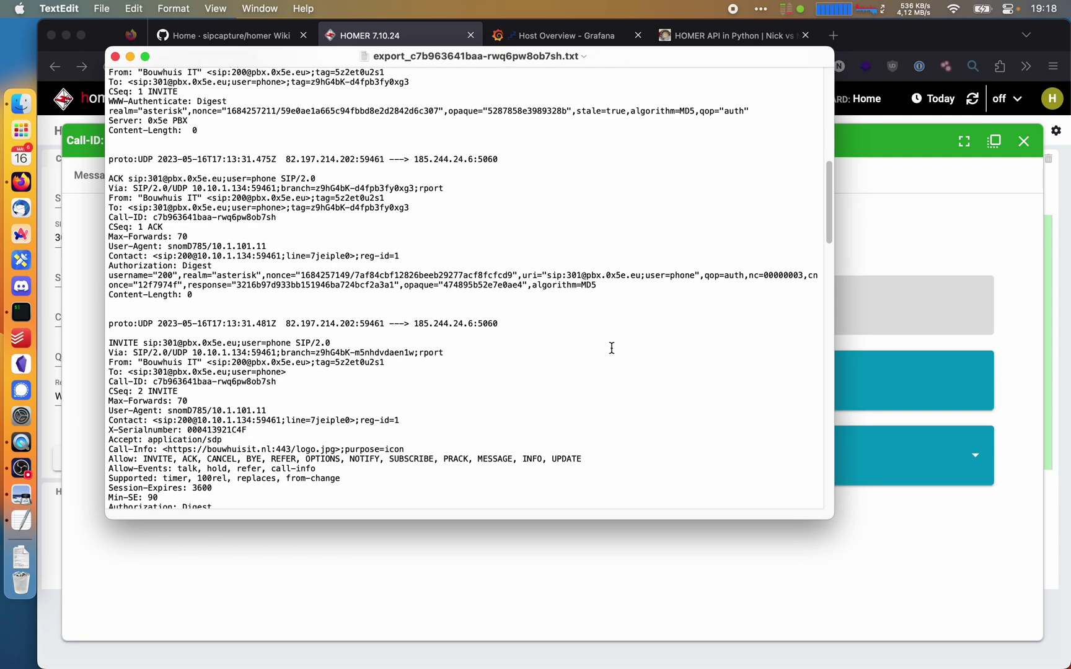
scroll(610, 344, down, 20)
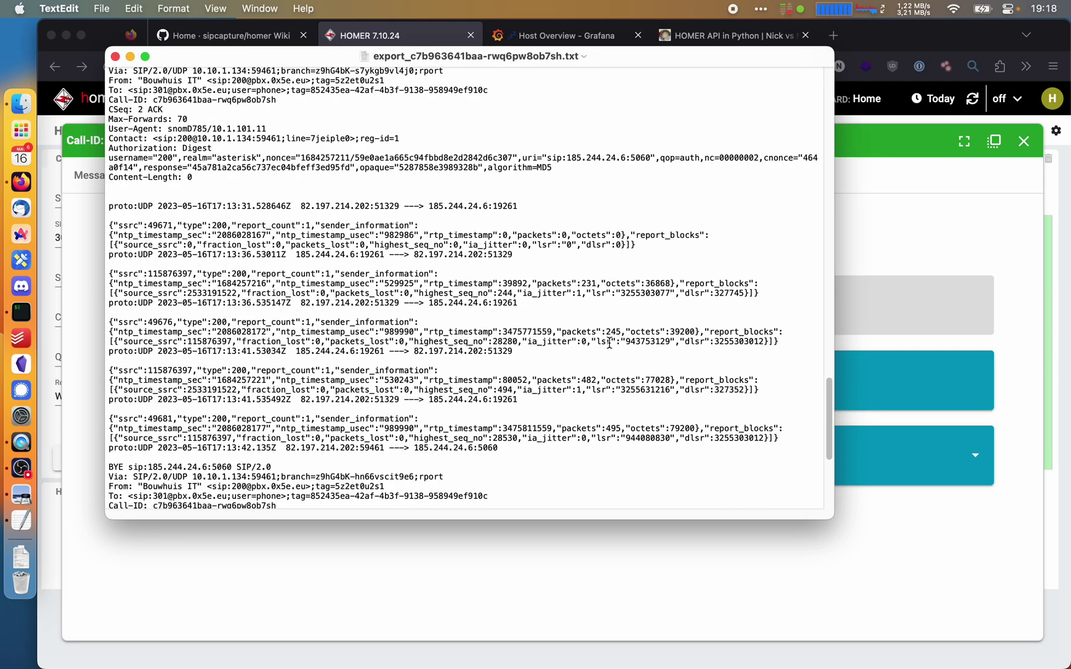
scroll(609, 343, down, 4)
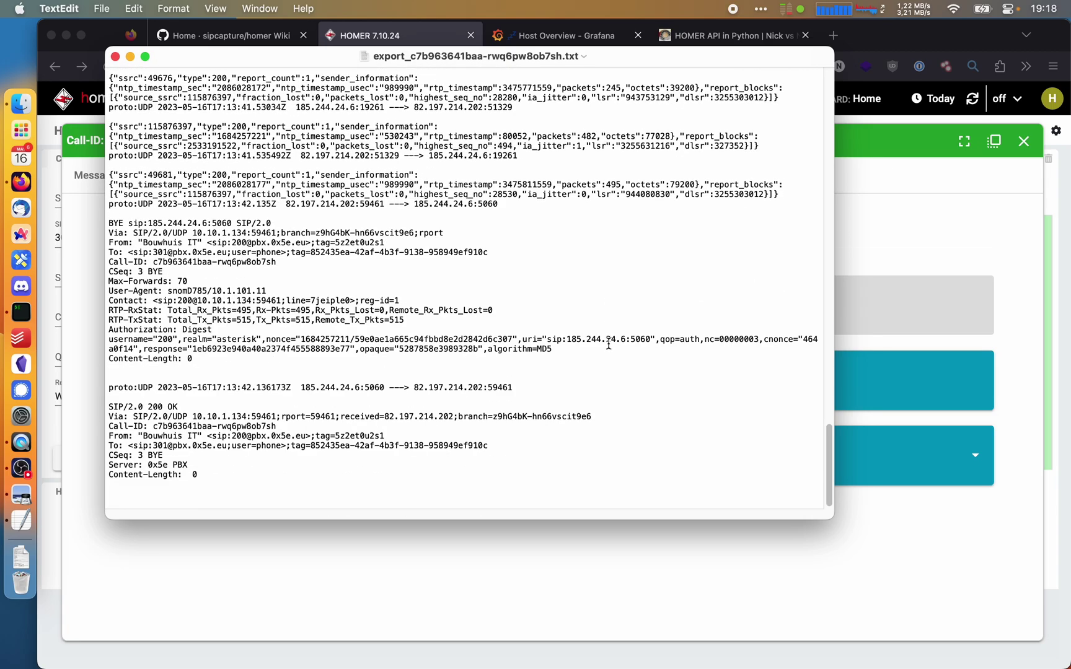
scroll(609, 344, up, 15)
scroll(609, 344, up, 20)
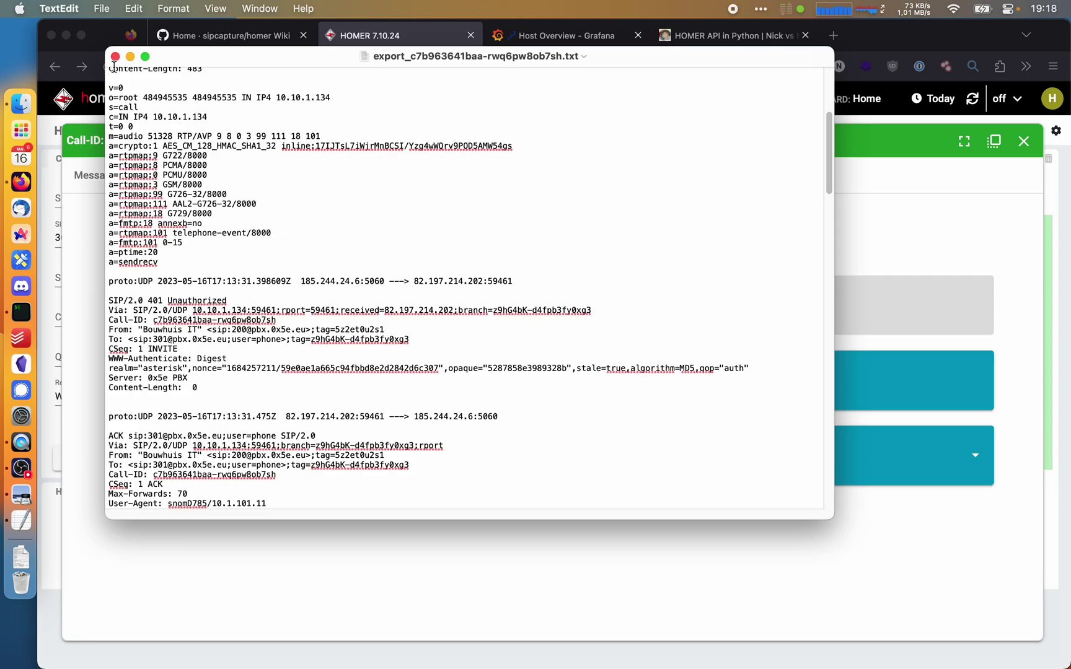
- Close the text export and open the call's PCAP export in Wireshark
click(114, 57)
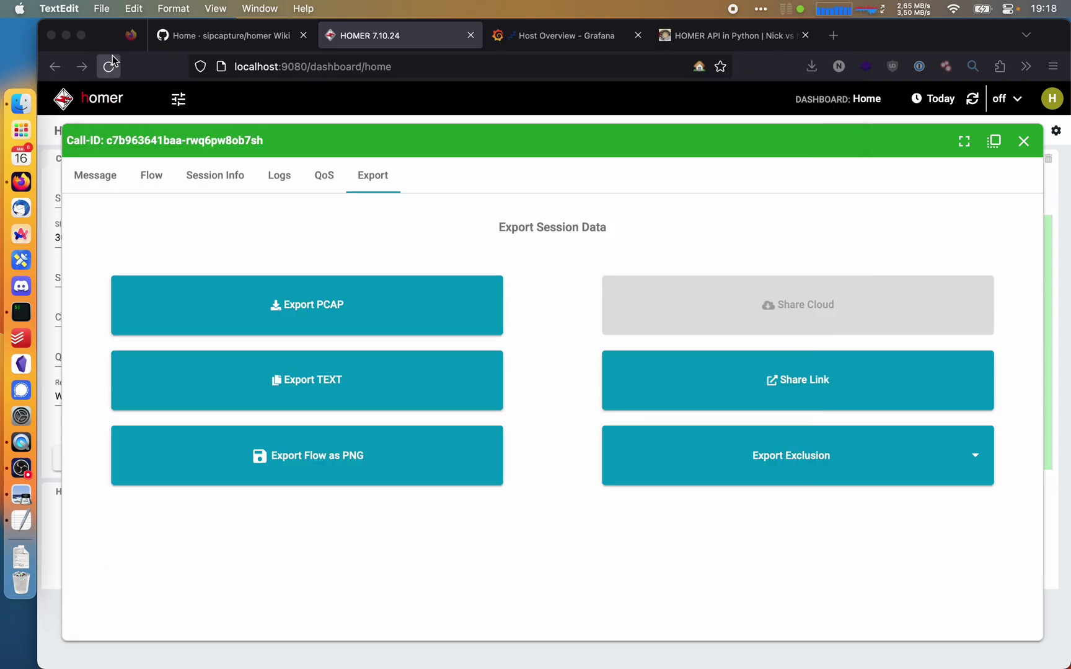
click(260, 325)
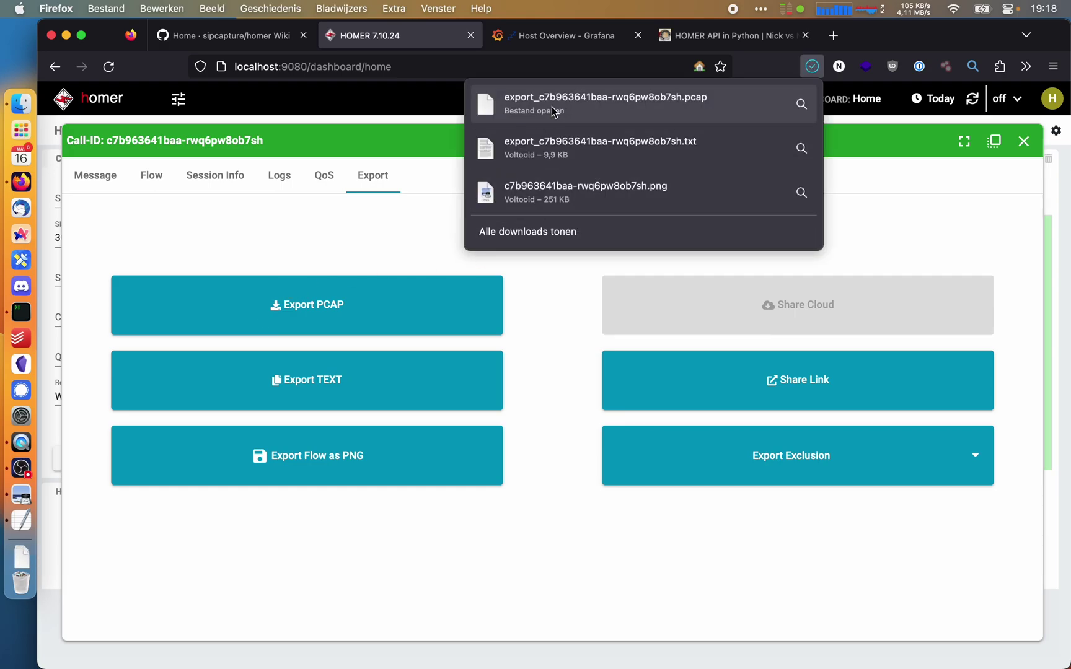
click(554, 111)
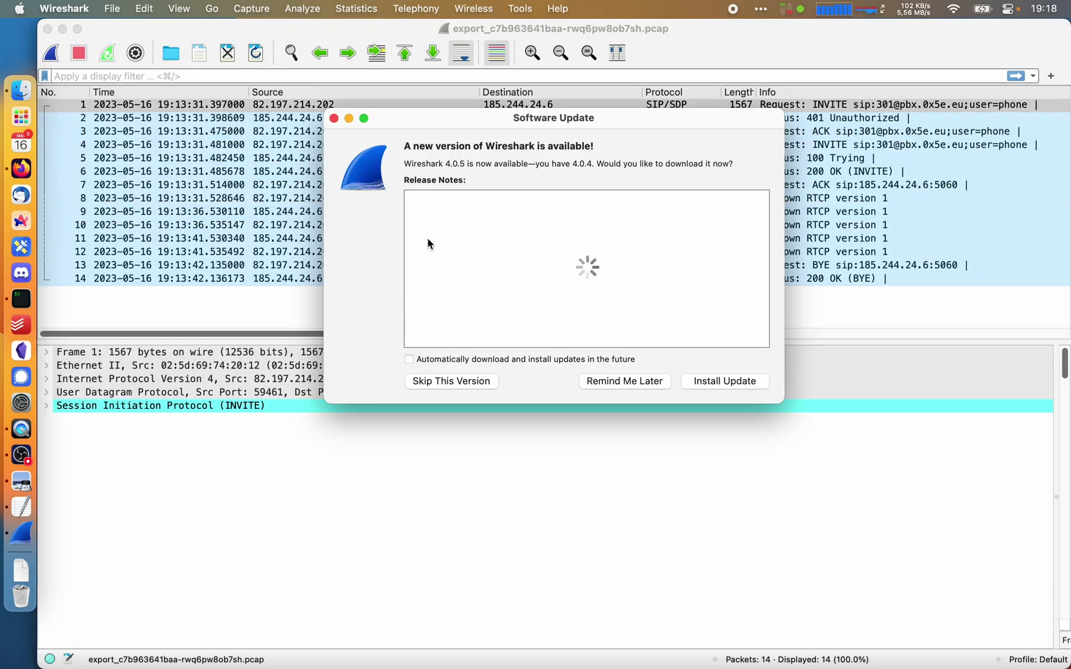
- Dismiss the update prompt and select the single call under Telephony > VoIP Calls
click(595, 444)
click(377, 11)
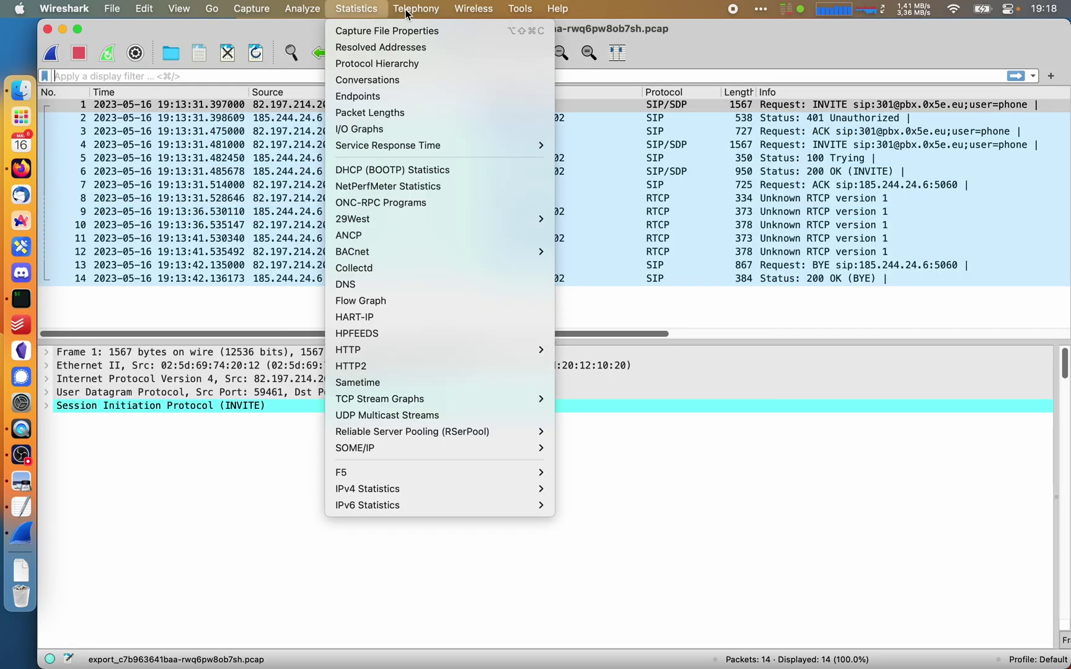
mouse_move(414, 13)
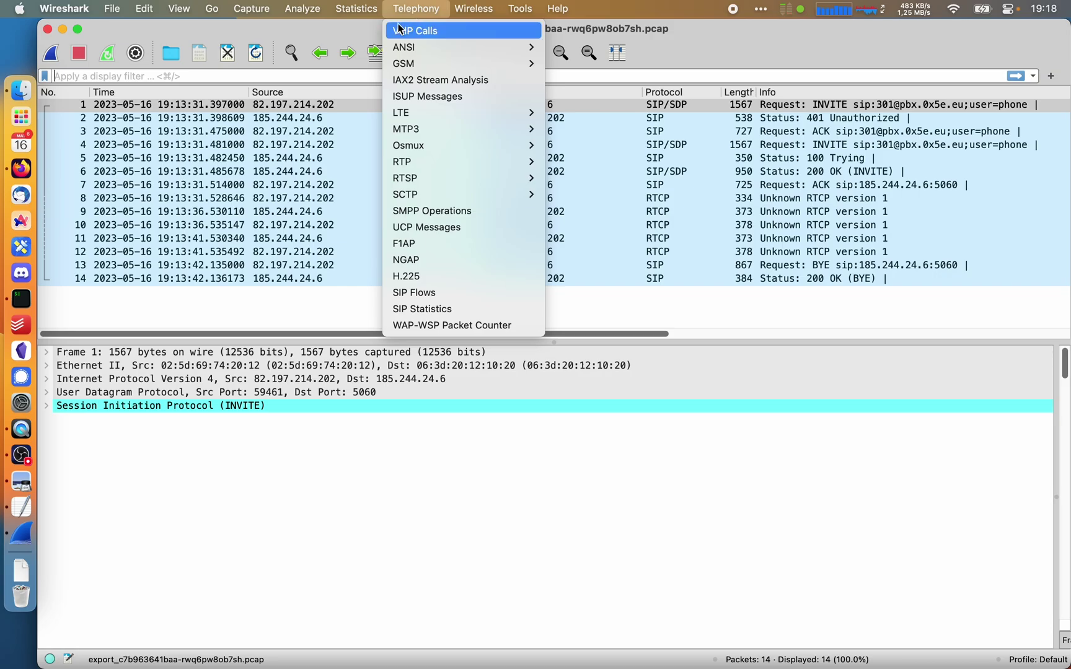
click(401, 29)
click(342, 156)
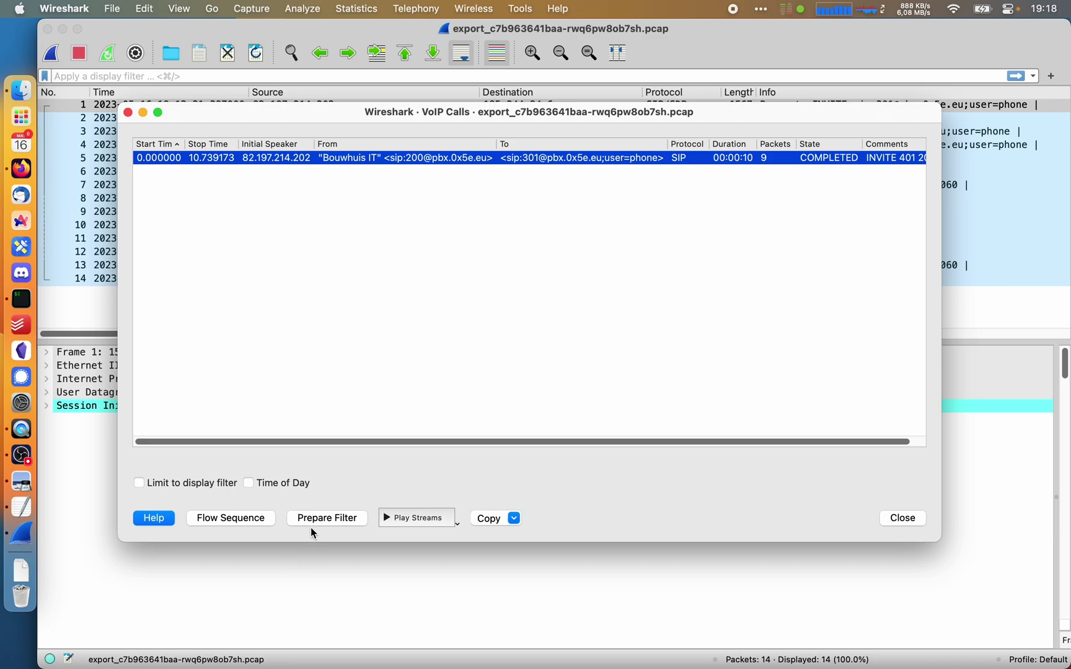
- View the call's SIP Flow Sequence, close both dialogs and quit Wireshark
click(227, 520)
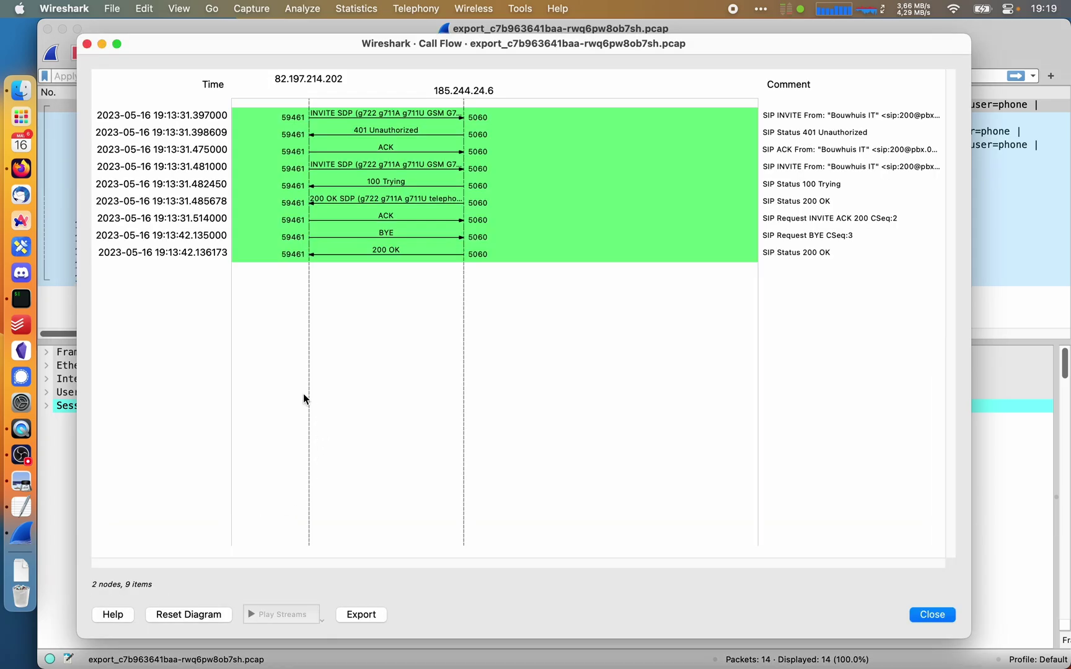
click(921, 615)
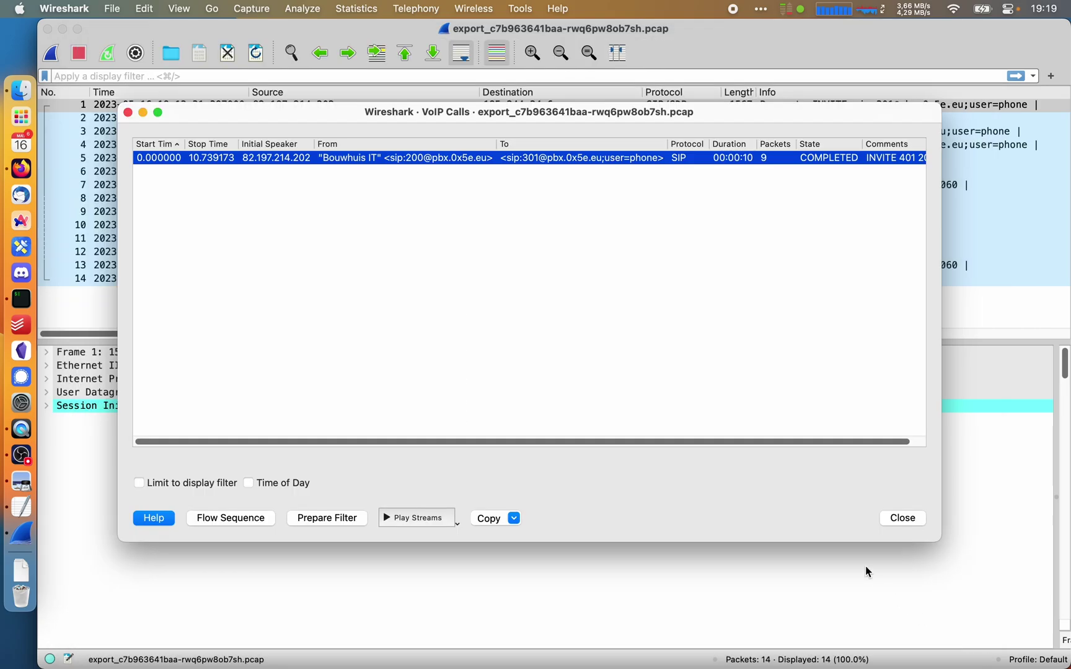
click(898, 524)
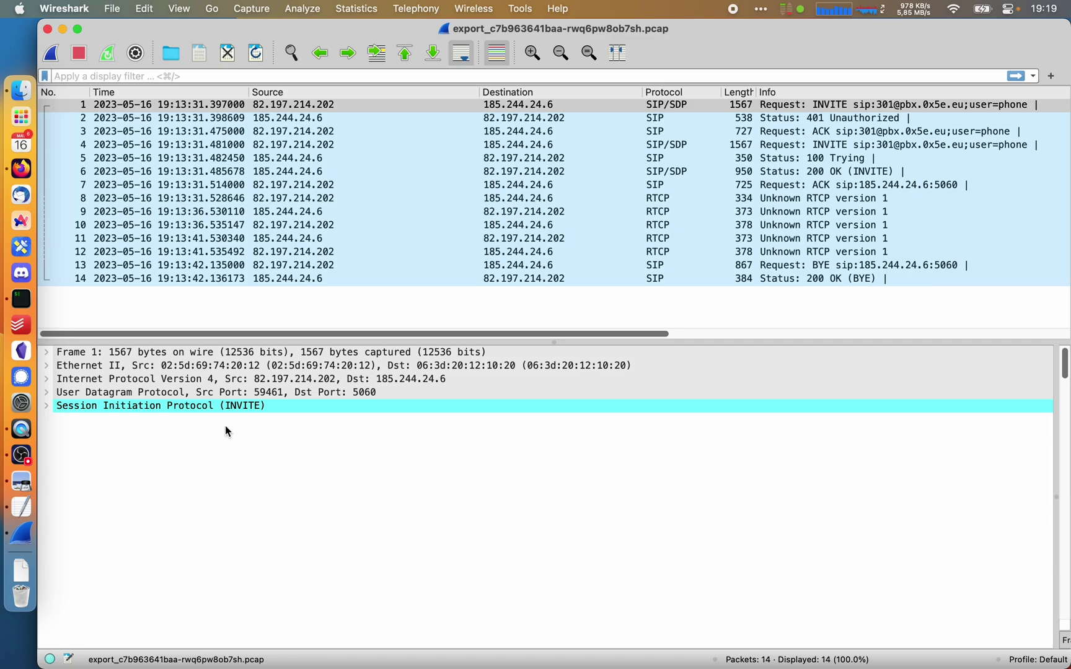
click(47, 28)
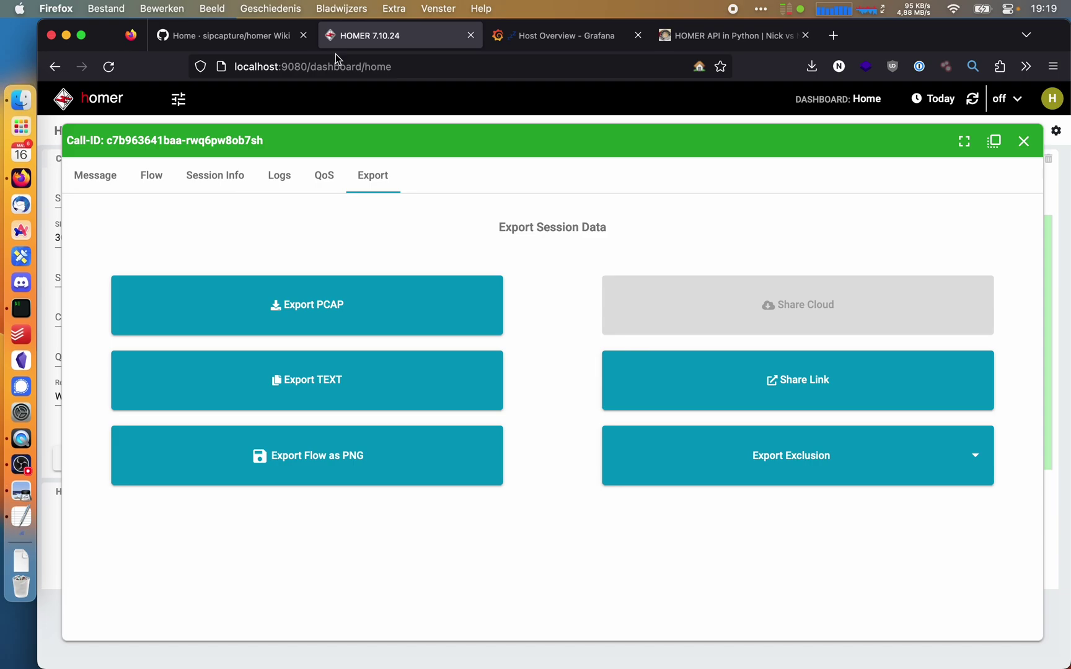
- Close the first call's detail window and review the Flow ladder of call dcc1606453f1-ytag4p2cl7h7
click(1021, 143)
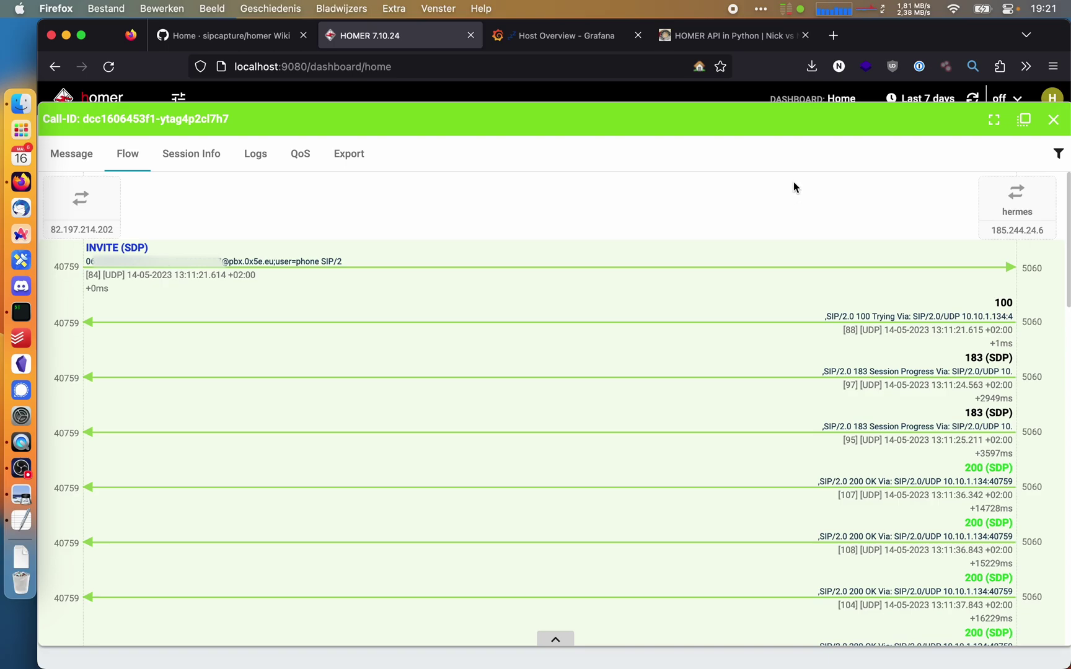
scroll(800, 186, down, 4)
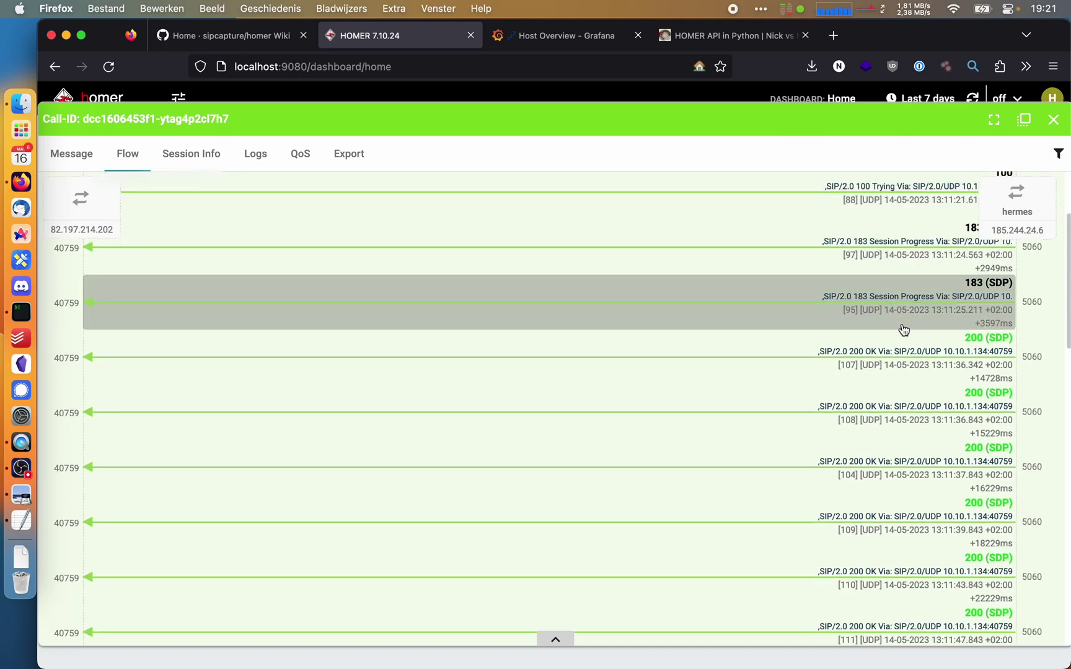
scroll(887, 384, down, 5)
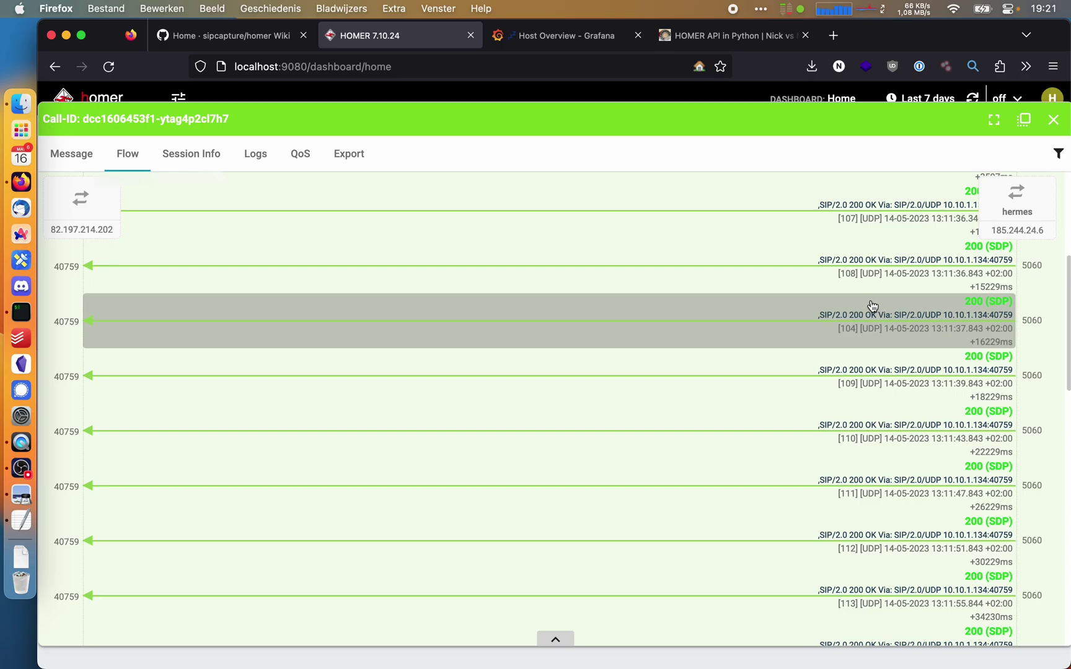
scroll(872, 305, down, 10)
scroll(872, 306, up, 20)
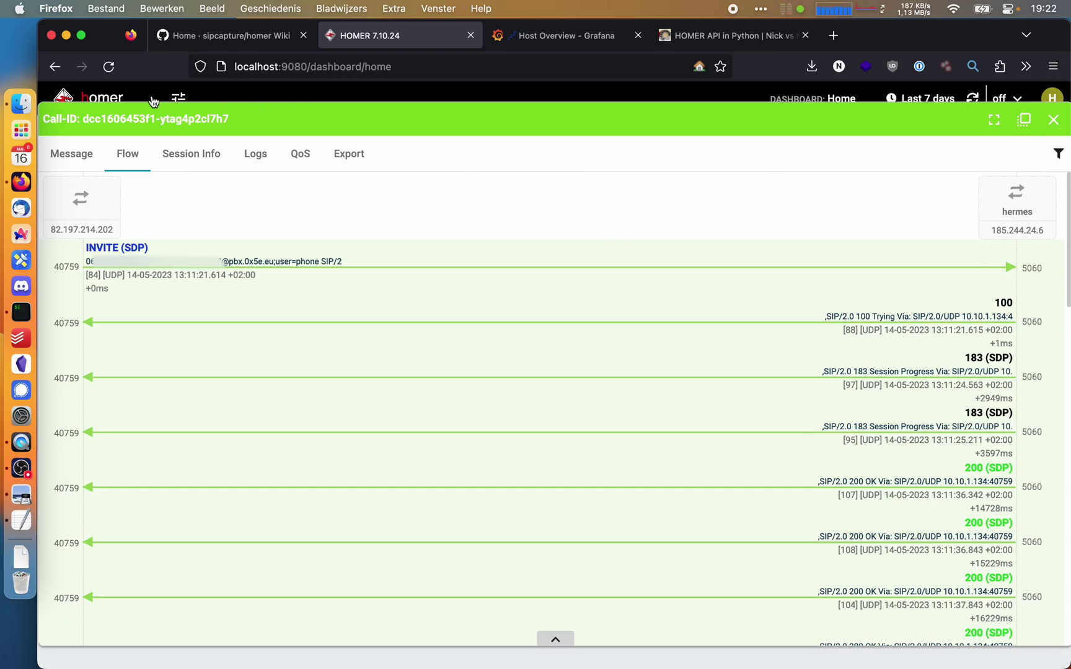
- Browse HOMER's admin API documentation, then view the Alias table with hermes and two Speakup proxies
click(181, 98)
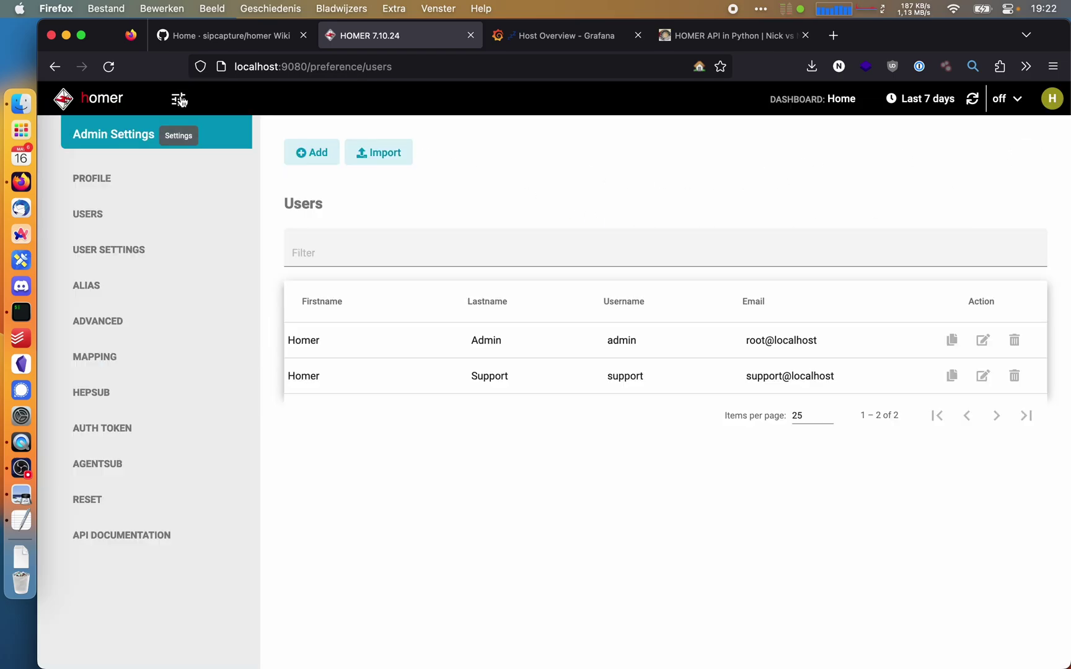
click(122, 551)
scroll(466, 476, down, 5)
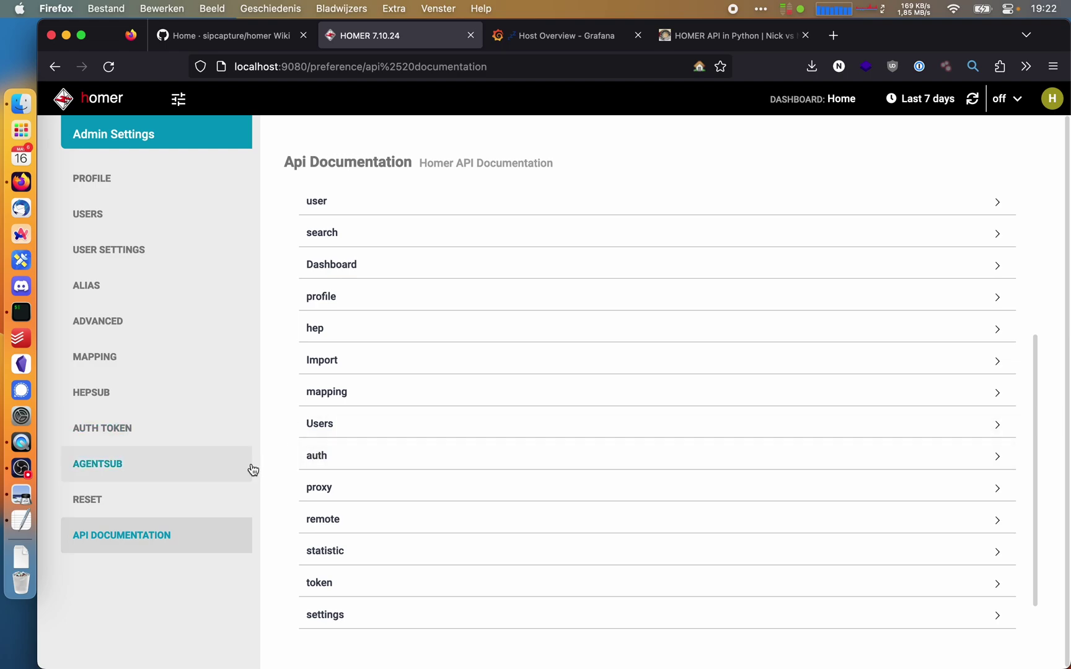
scroll(335, 557, up, 5)
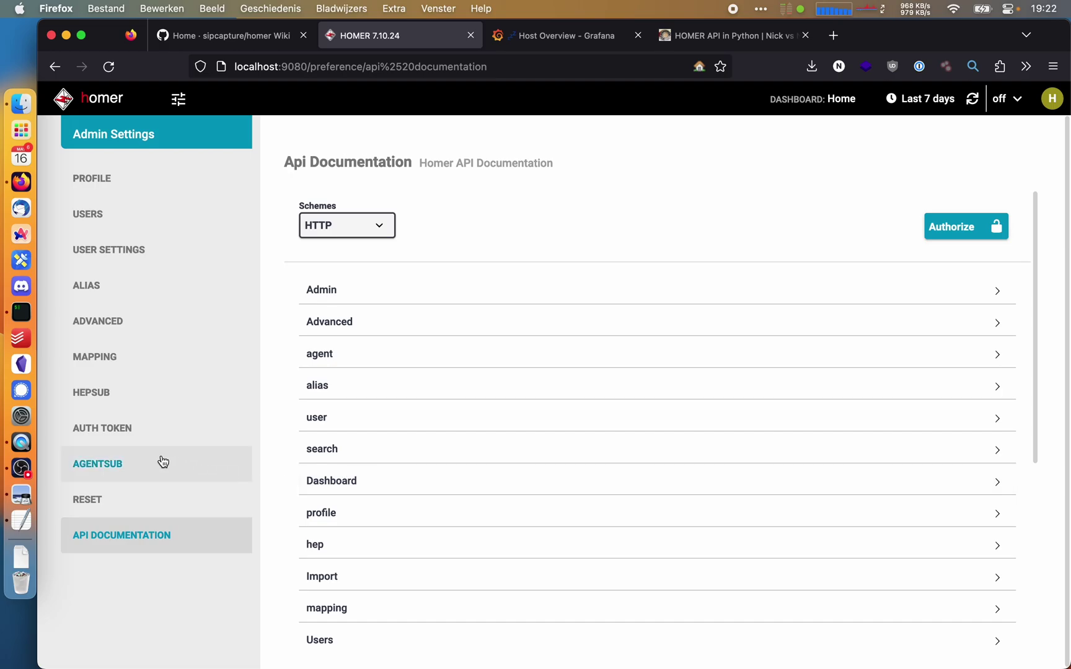
click(167, 298)
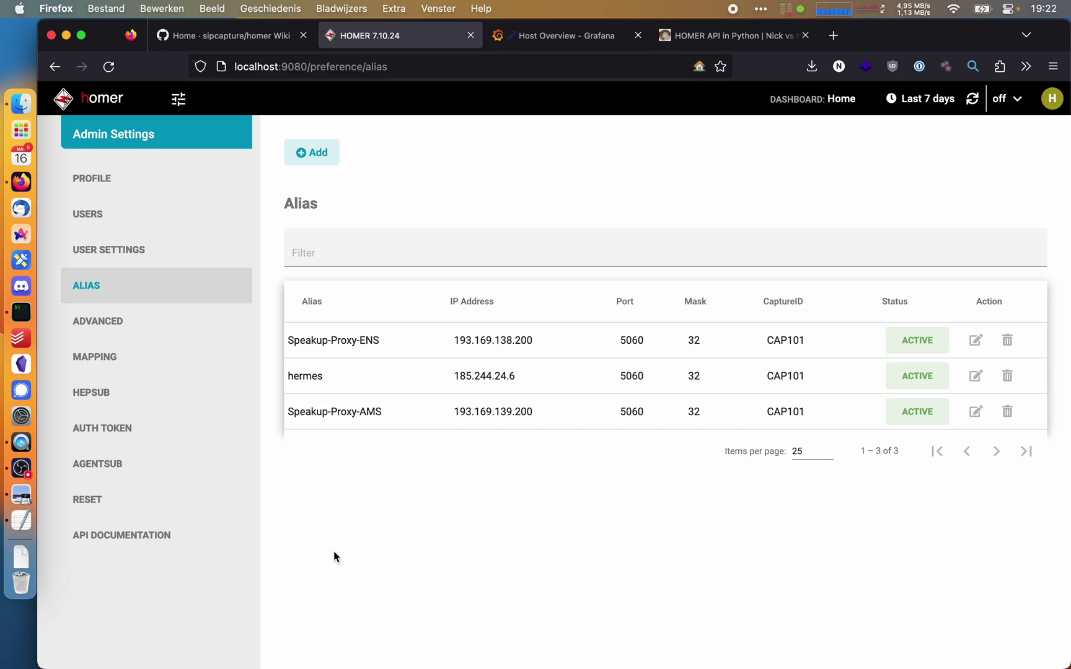
click(759, 44)
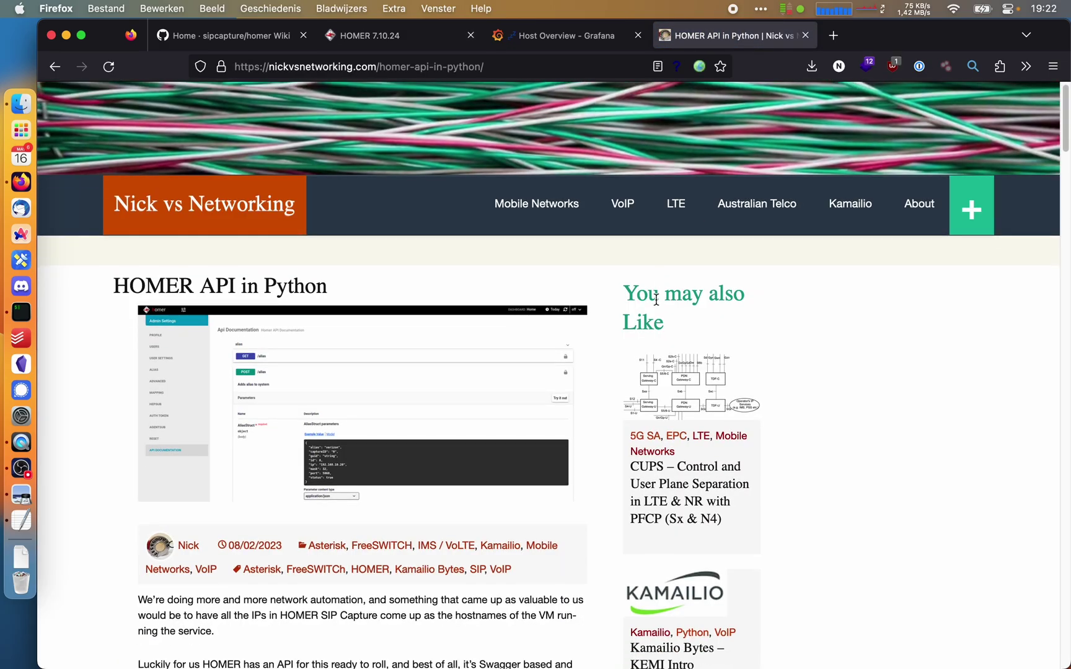
- Read the 'HOMER API in Python' article through its Wireshark login and auth-token captures
scroll(659, 294, down, 1)
scroll(660, 284, down, 5)
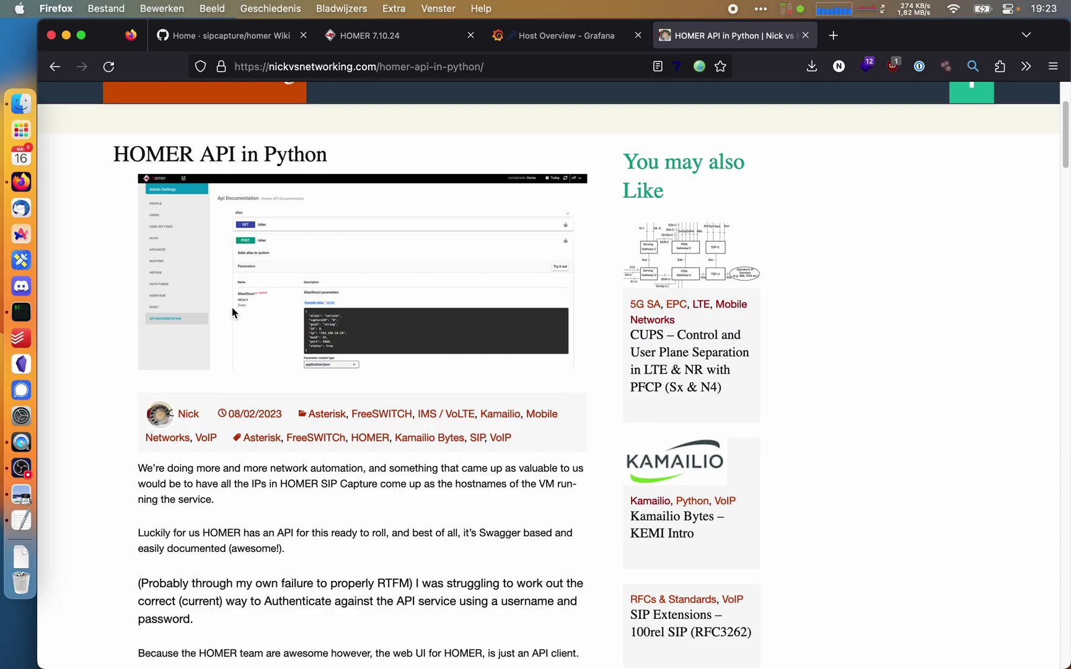
scroll(114, 289, down, 15)
scroll(116, 283, down, 12)
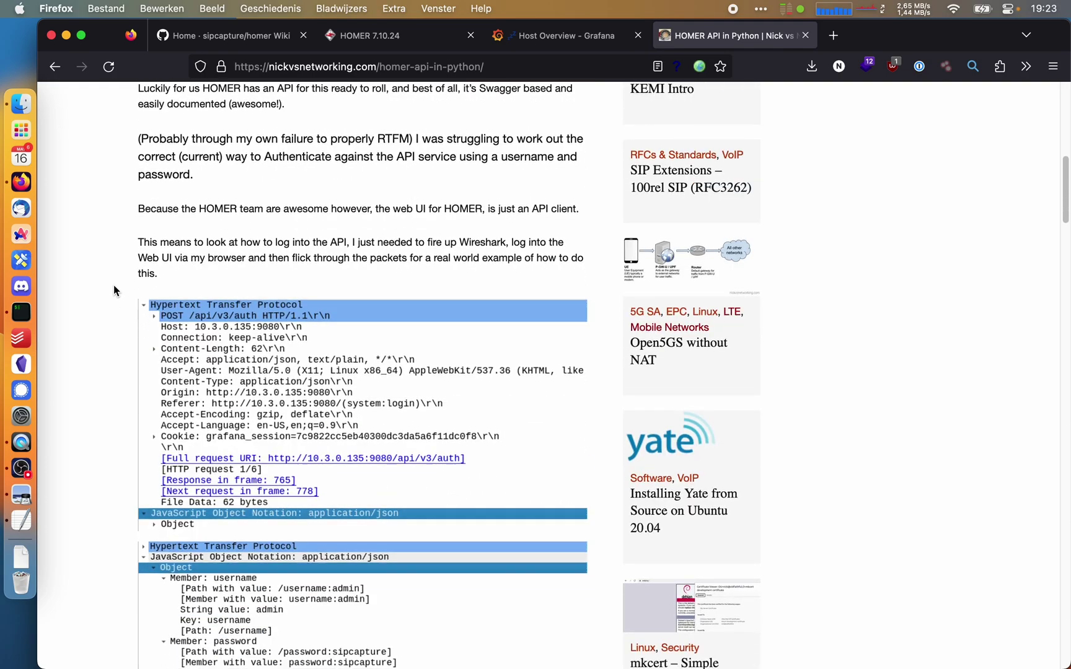
scroll(115, 290, down, 8)
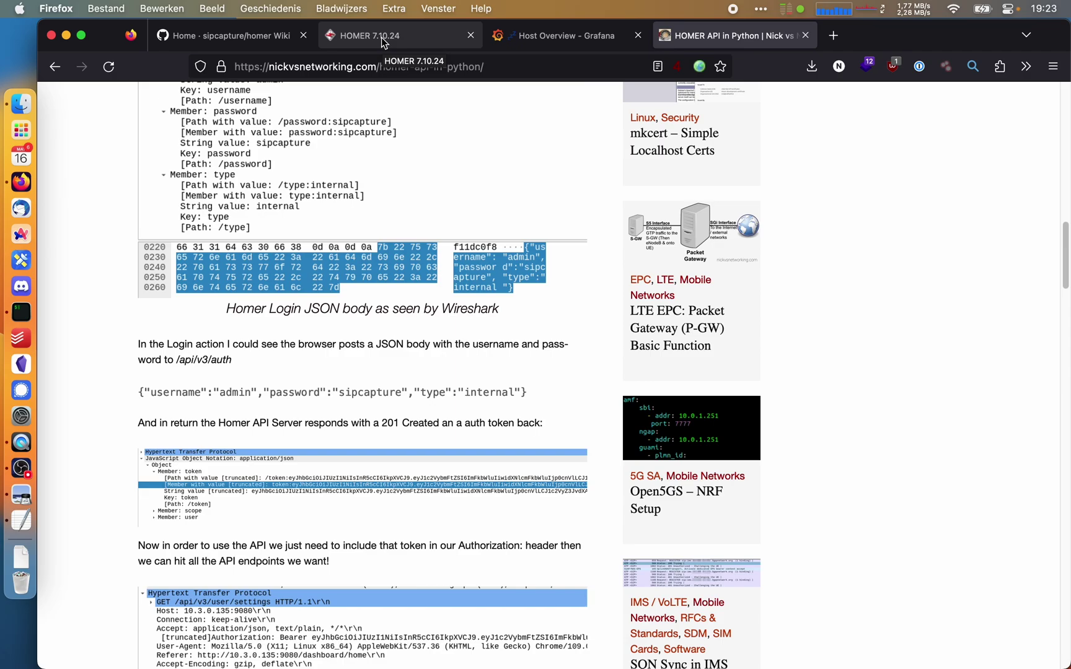
click(382, 39)
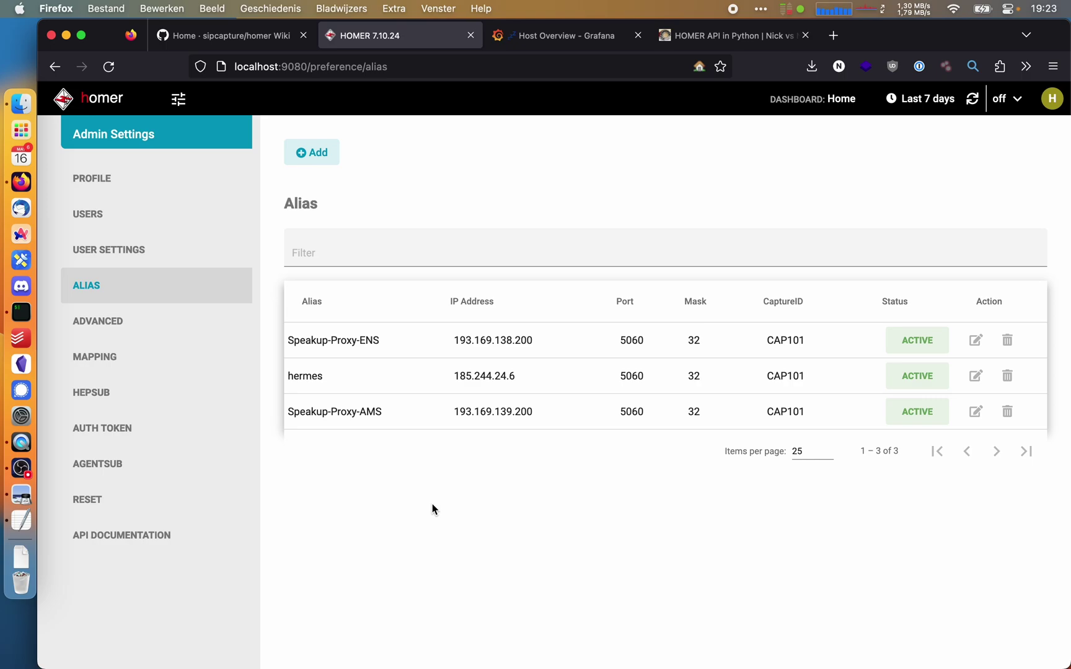
- View HOMER's admin Users list and the HEPSUB subscription settings
click(140, 217)
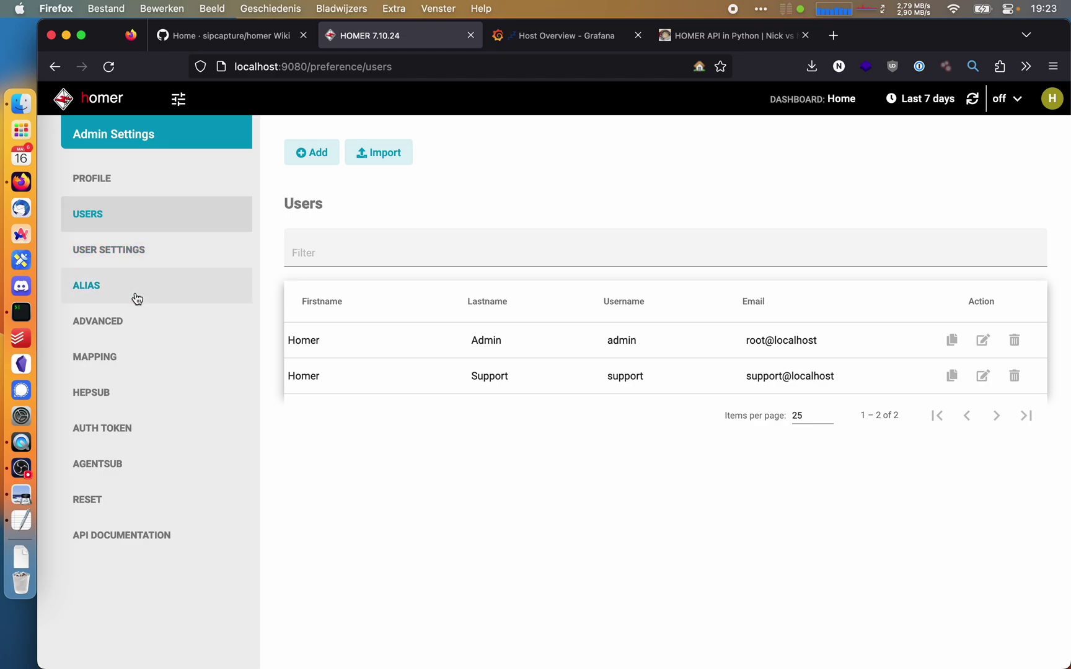
click(149, 391)
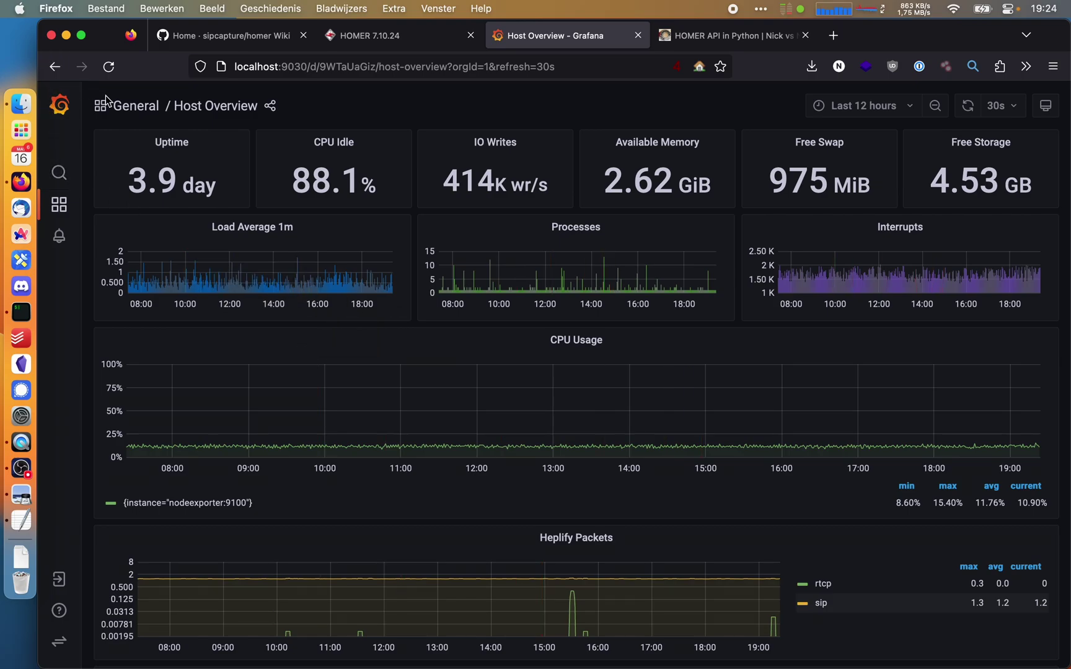
- View Grafana's SIP KPIs dashboard, then the SIP Error Rates dashboard
click(141, 109)
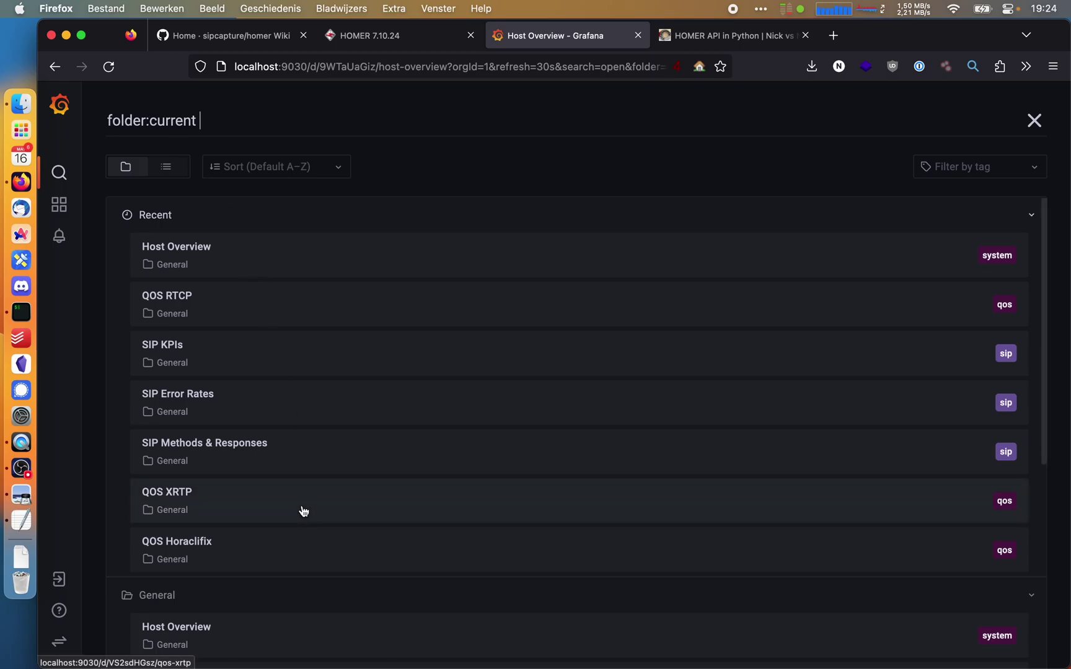
click(280, 356)
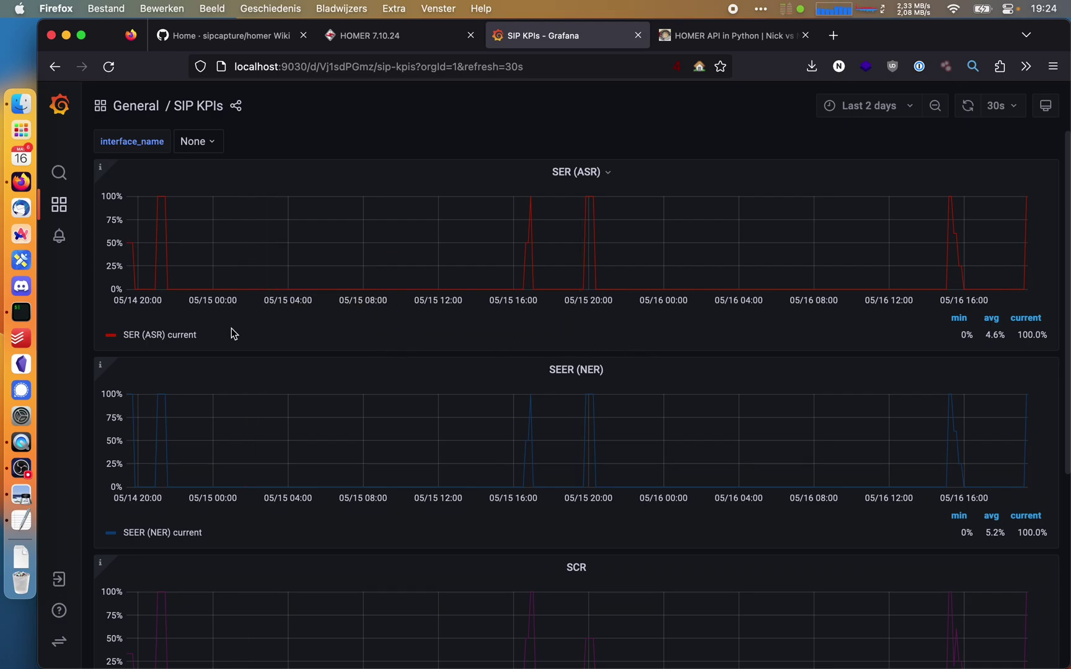
mouse_move(99, 366)
mouse_move(98, 172)
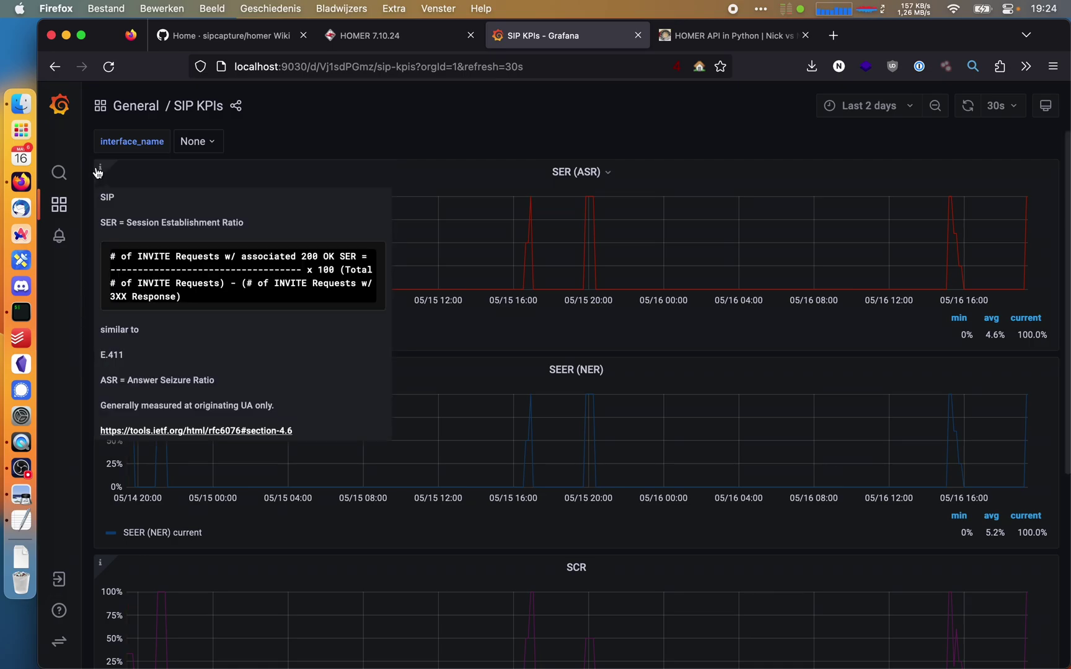
click(145, 112)
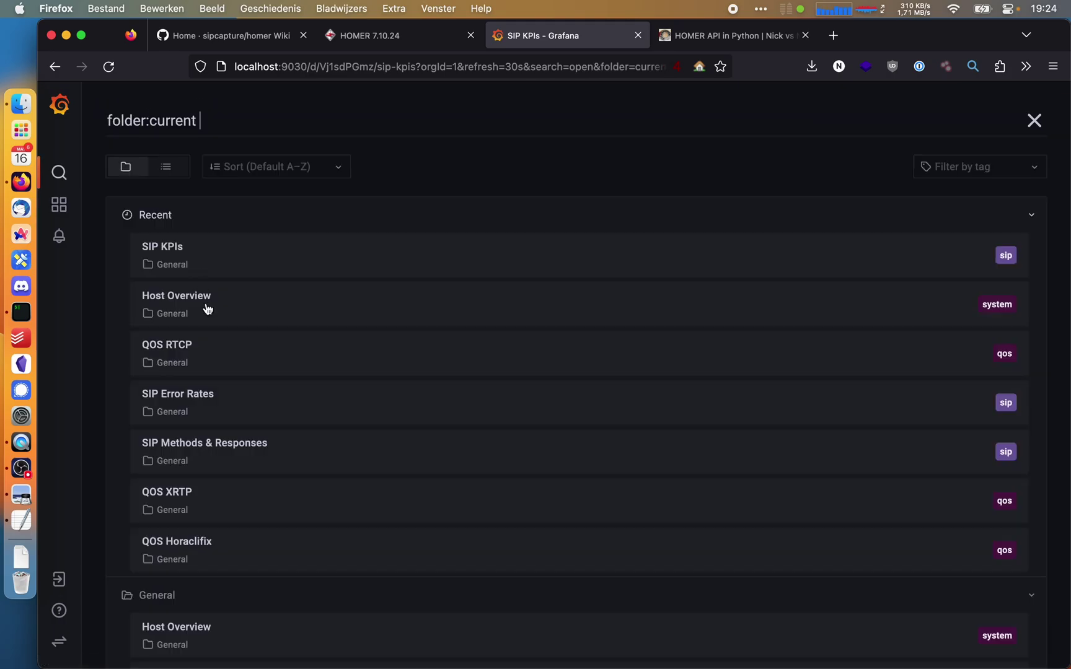
click(295, 391)
scroll(294, 388, down, 4)
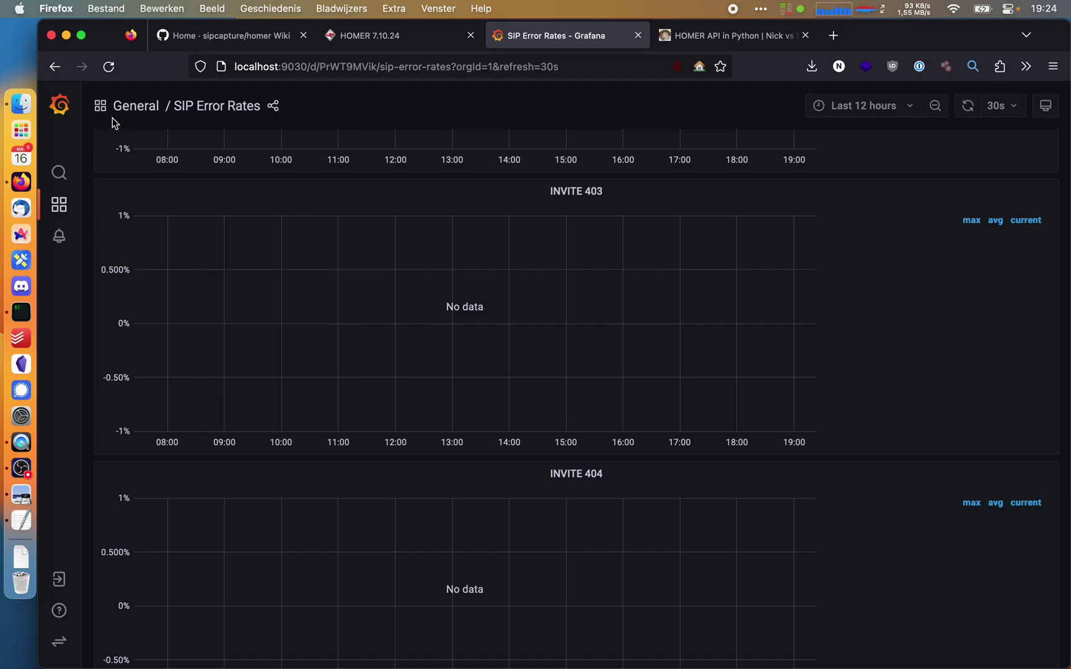
- Check the QOS Horaclifix dashboard, which shows No data, then return to the sipcapture homer wiki
click(134, 106)
scroll(299, 493, down, 5)
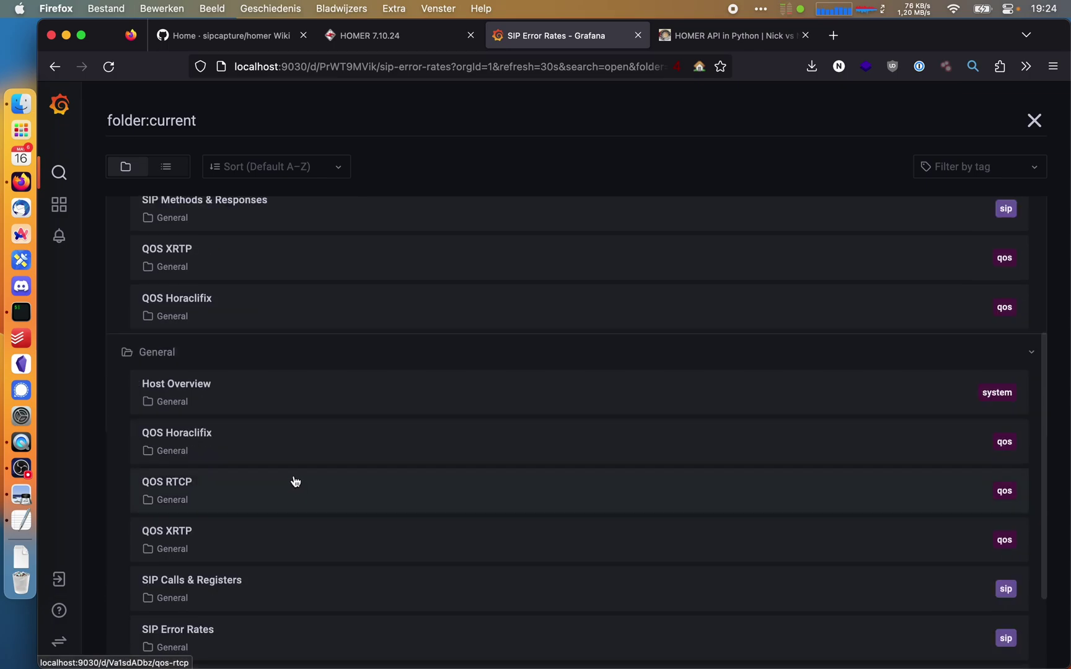
click(297, 443)
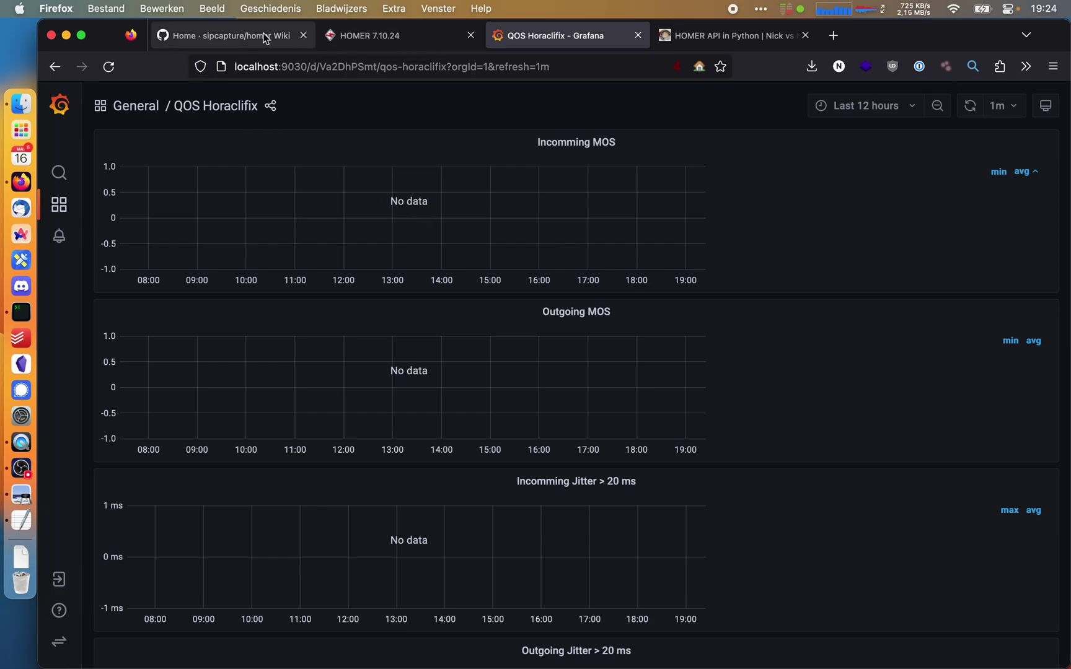
click(236, 37)
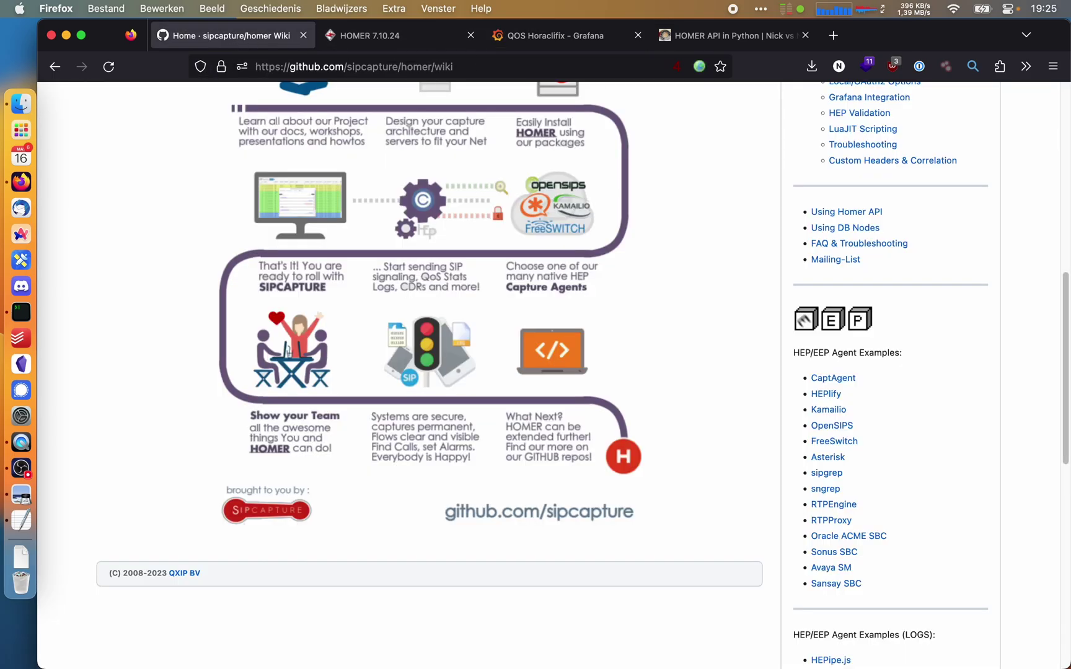
key(super+Tab)
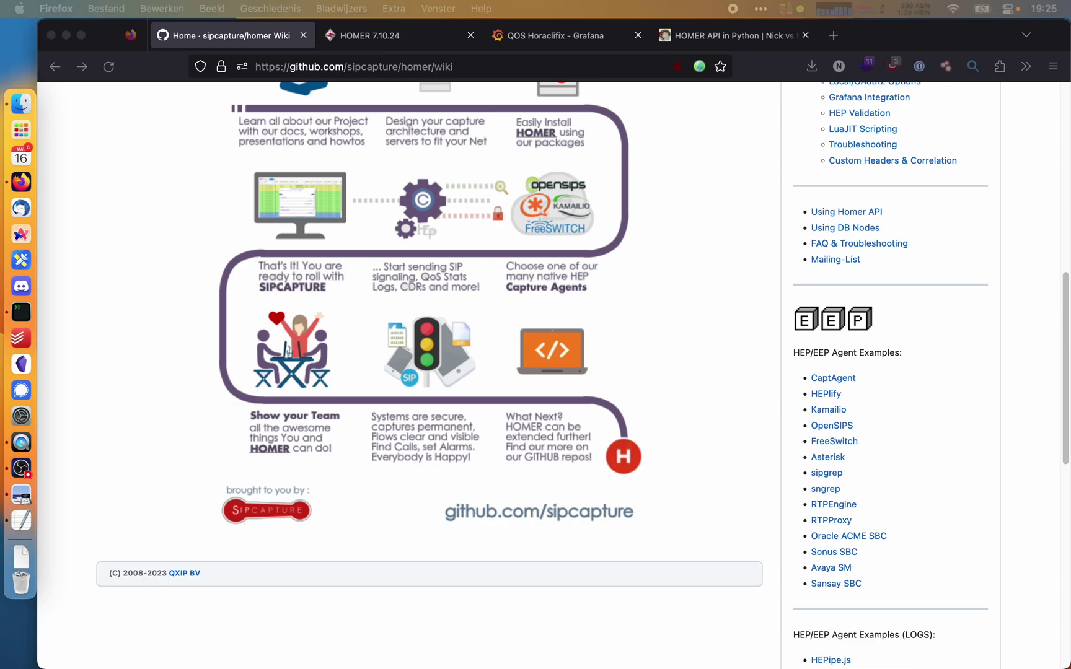
- Centre and enlarge the ssh terminal, then list the files in /etc/asterisk/
drag(1070, 351, 343, 167)
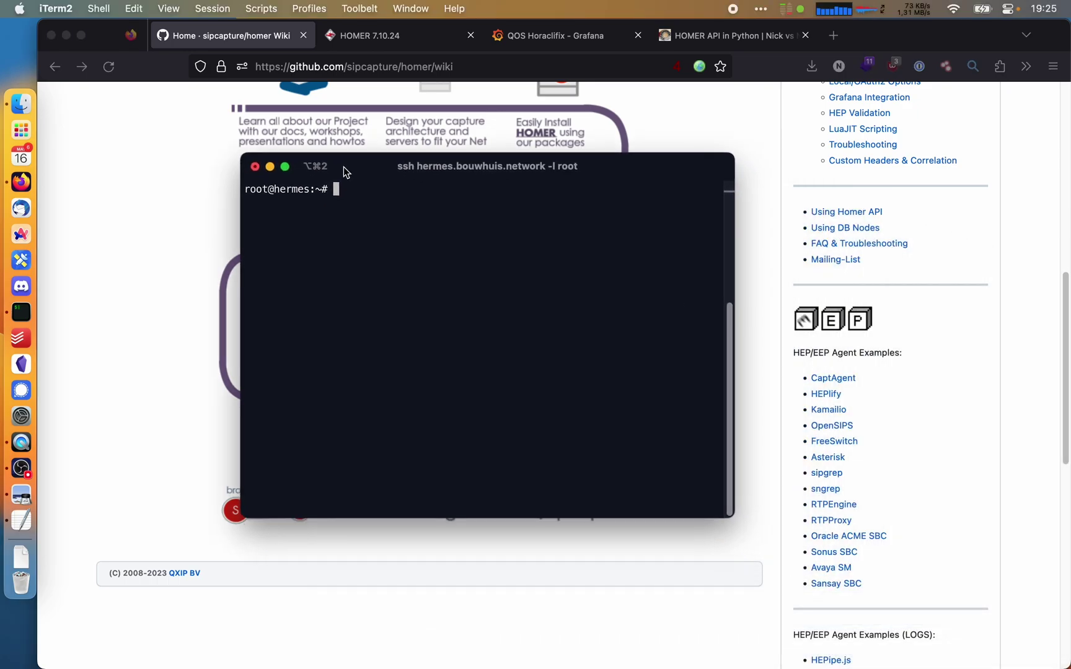
key(super+equal)
key(super+equal)
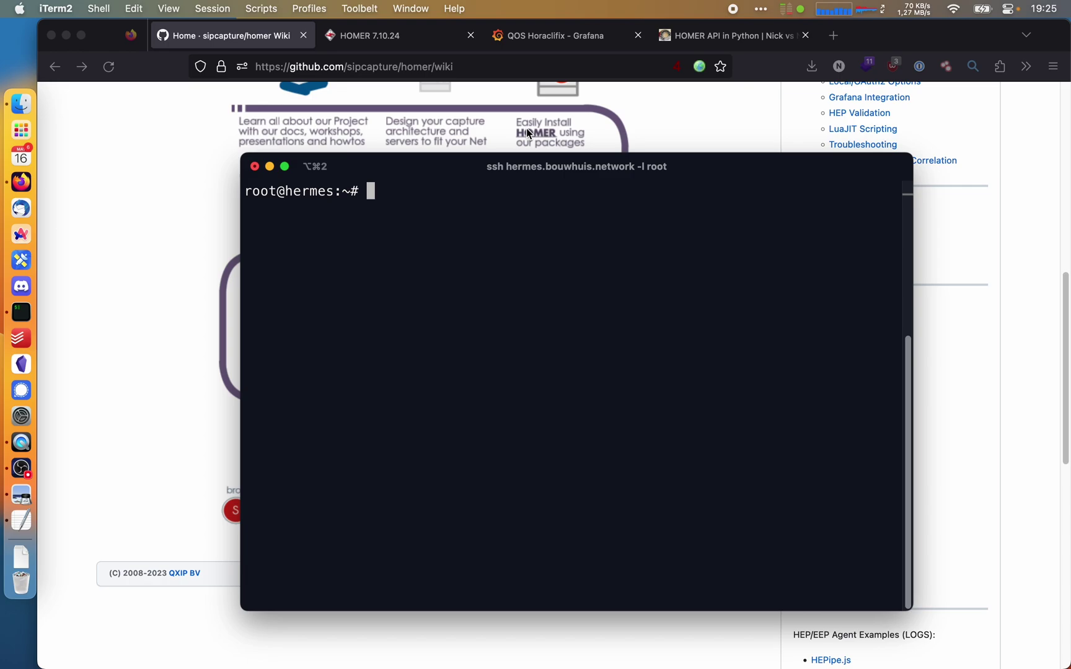
text(cd /etc/asterisk/)
key(Return)
text(ls)
key(Return)
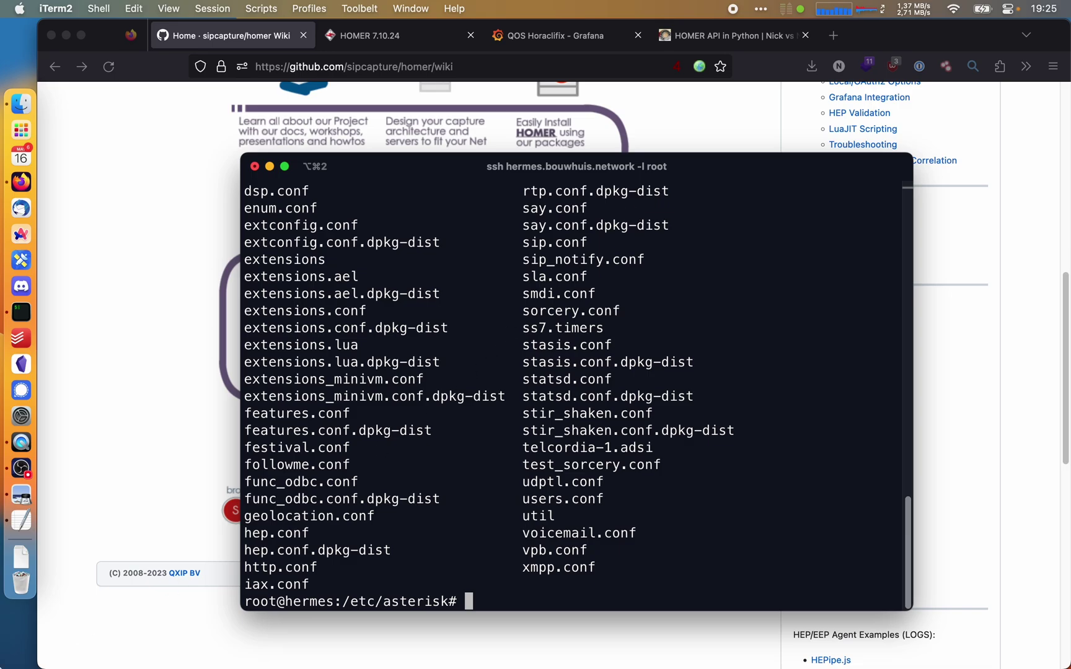
- Open hep.conf from the listing in vim
double_click(275, 533)
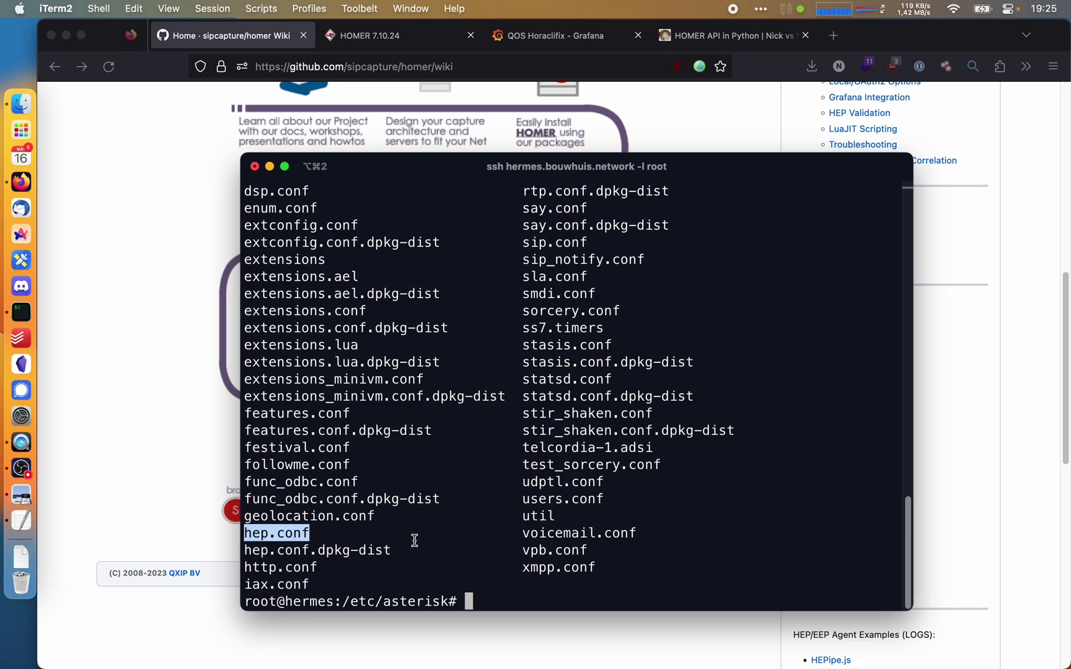
text(vim )
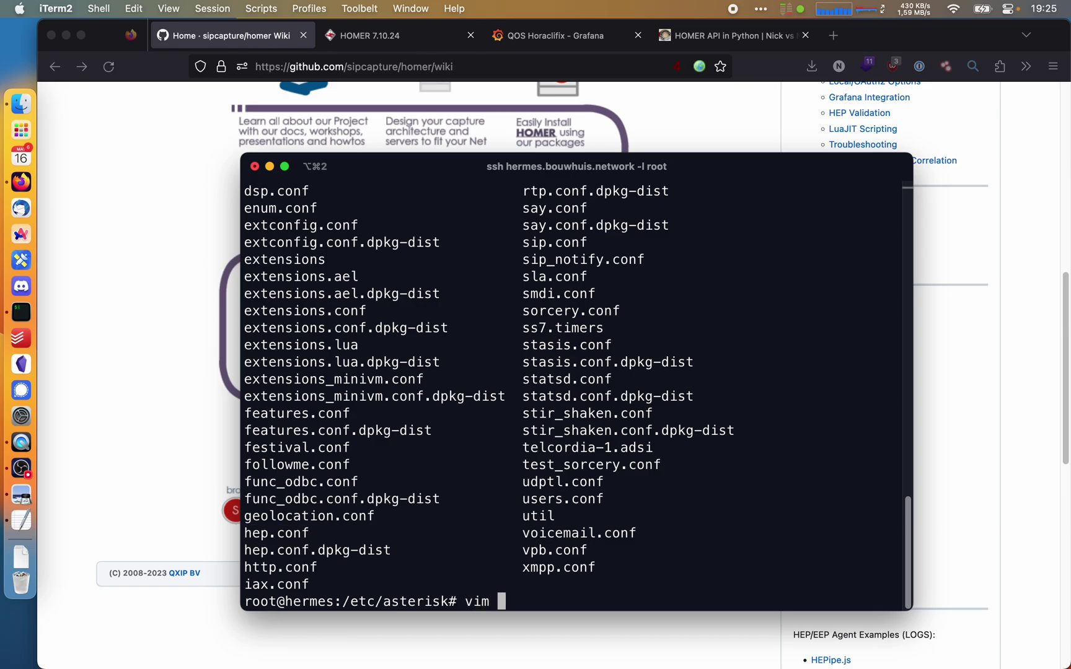
text(hep.conf)
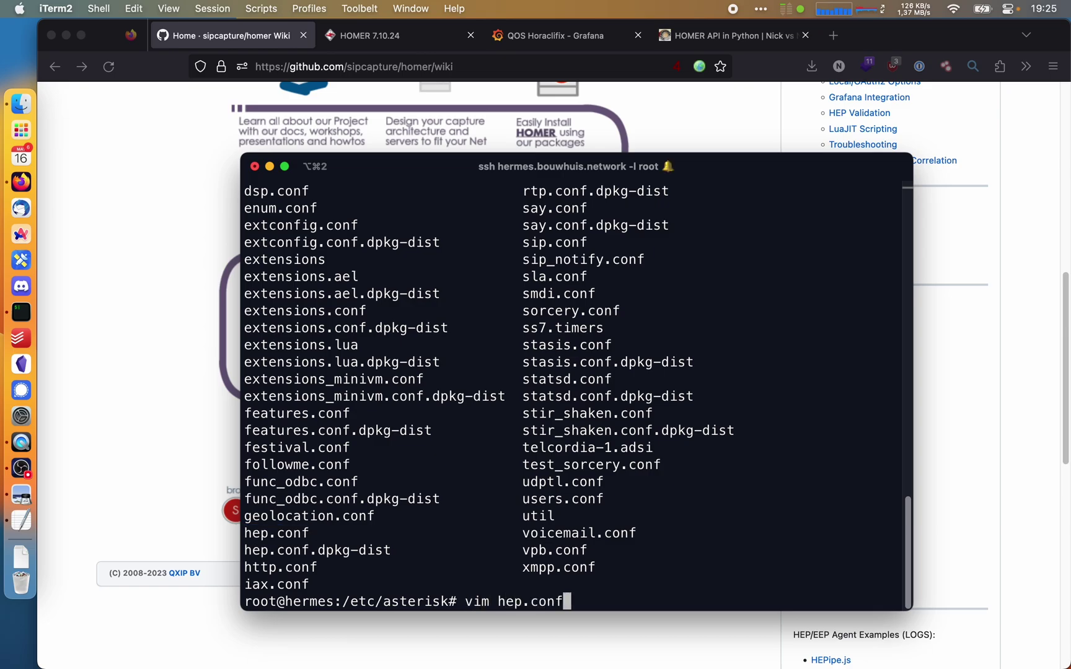
key(Return)
- Point out capture_address 10.20.0.116:9060 and capture_id 1234 in hep.conf
key(j)
key(k)
key(k)
key(k)
key(k)
key(k)
key(k)
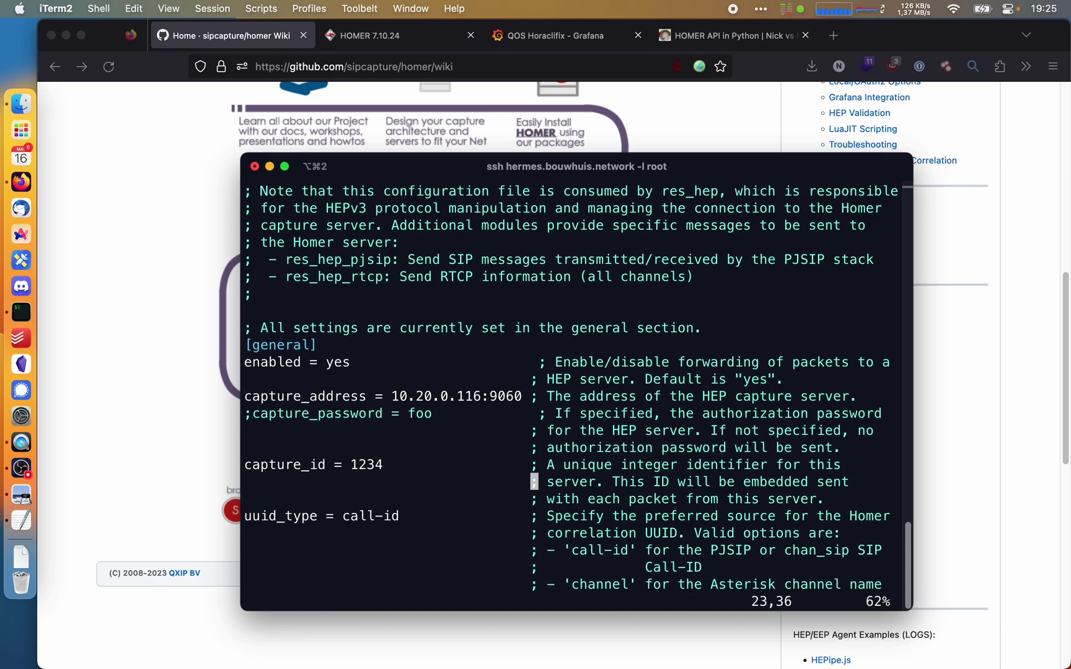
key(h)
key(h)
key(h)
key(h)
key(h)
key(h)
key(h)
key(h)
key(h)
key(h)
key(h)
key(h)
key(h)
key(h)
key(h)
key(h)
key(h)
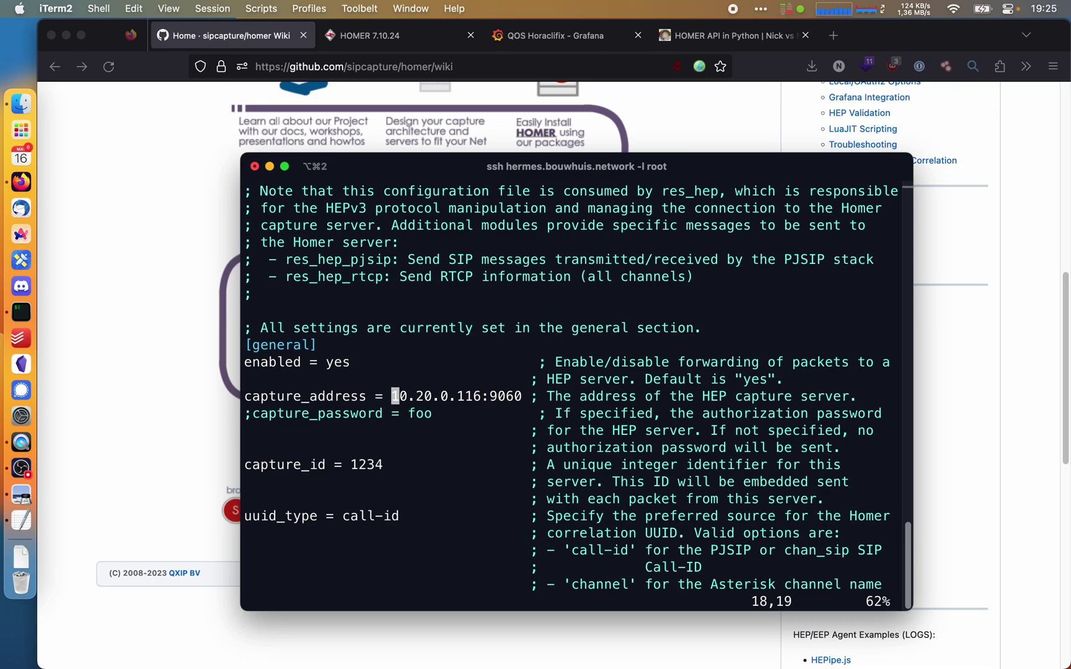
key(j)
key(j)
key(j)
key(j)
key(h)
key(h)
key(h)
- Line-select the res_hep_pjsip and res_hep_rtcp module lines, then put the terminal away
key(Up)
key(Up)
key(Up)
key(Up)
key(Up)
key(Up)
key(Up)
key(Up)
key(Up)
key(Up)
key(Up)
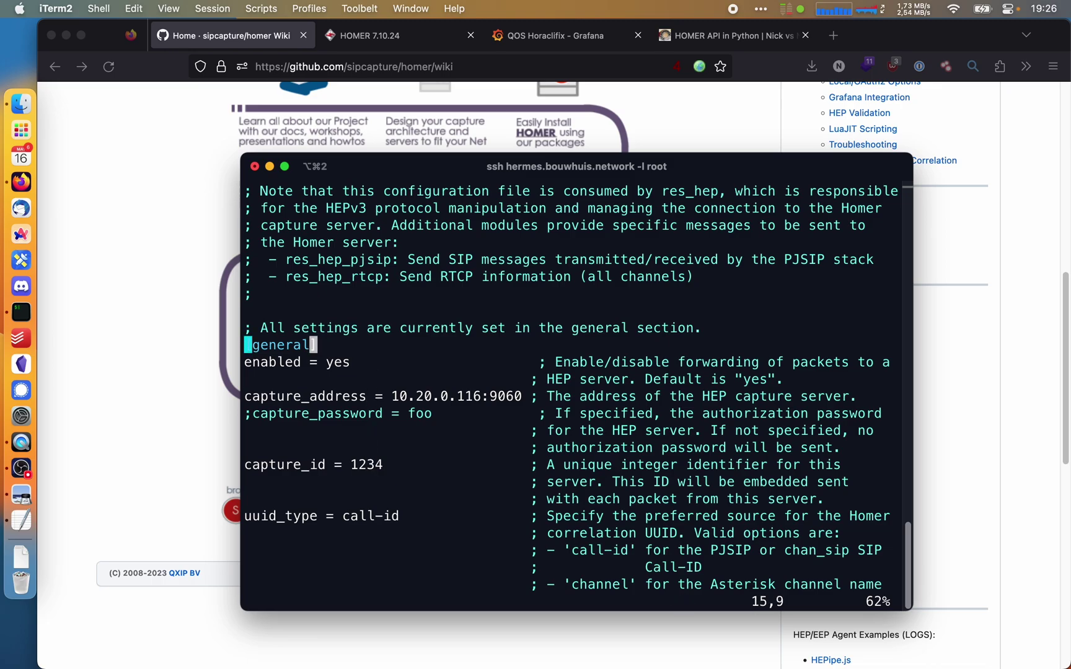
key(Up)
key(shift+v)
key(Down)
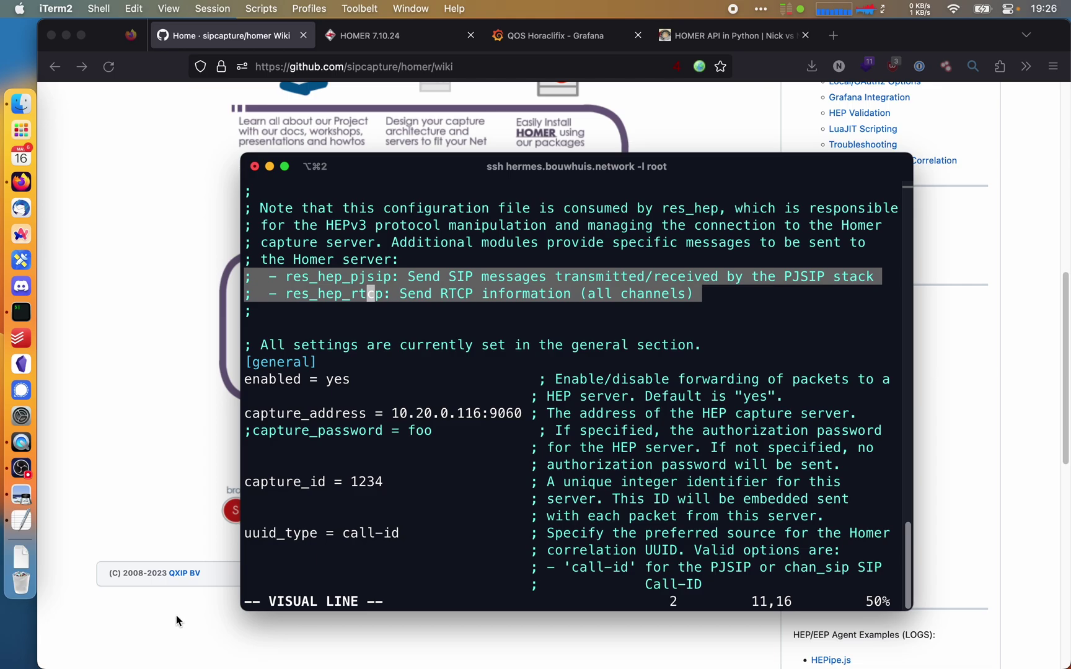
key(super+Tab)
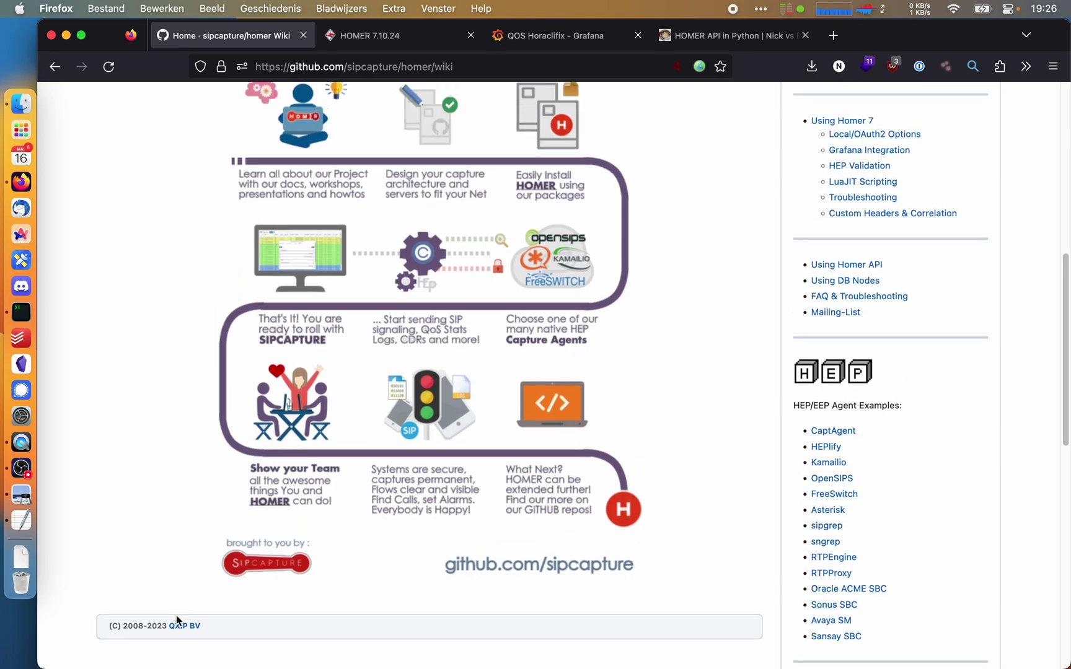
- Scroll up to the 'Welcome to the SIPCAPTURE WIKI' heading on the homer wiki Home page
scroll(176, 616, up, 7)
scroll(176, 616, up, 2)
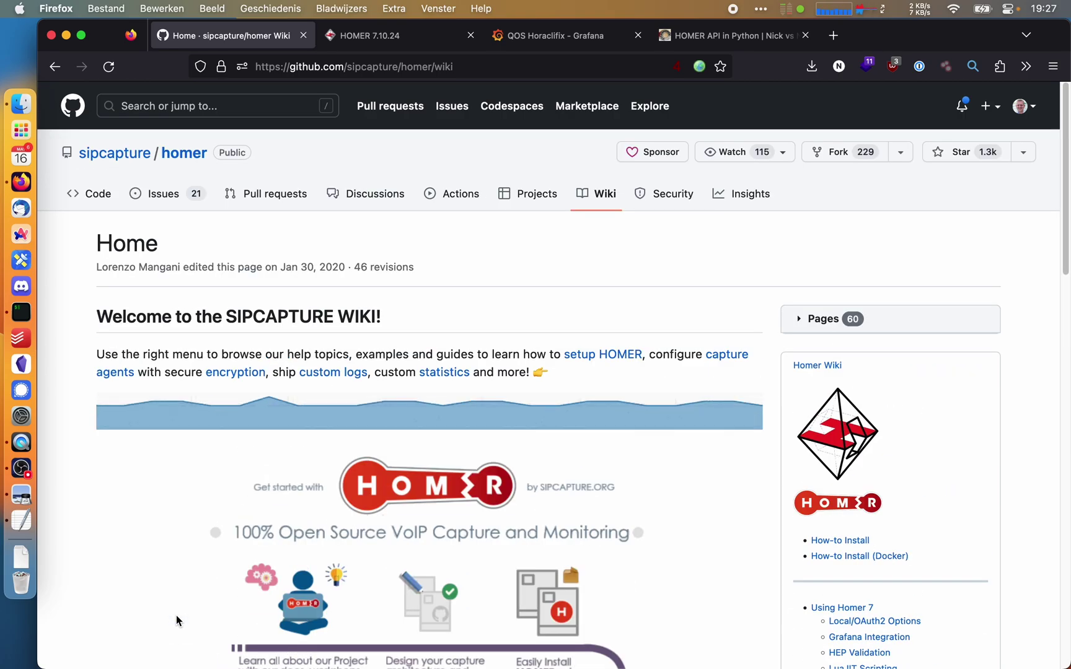